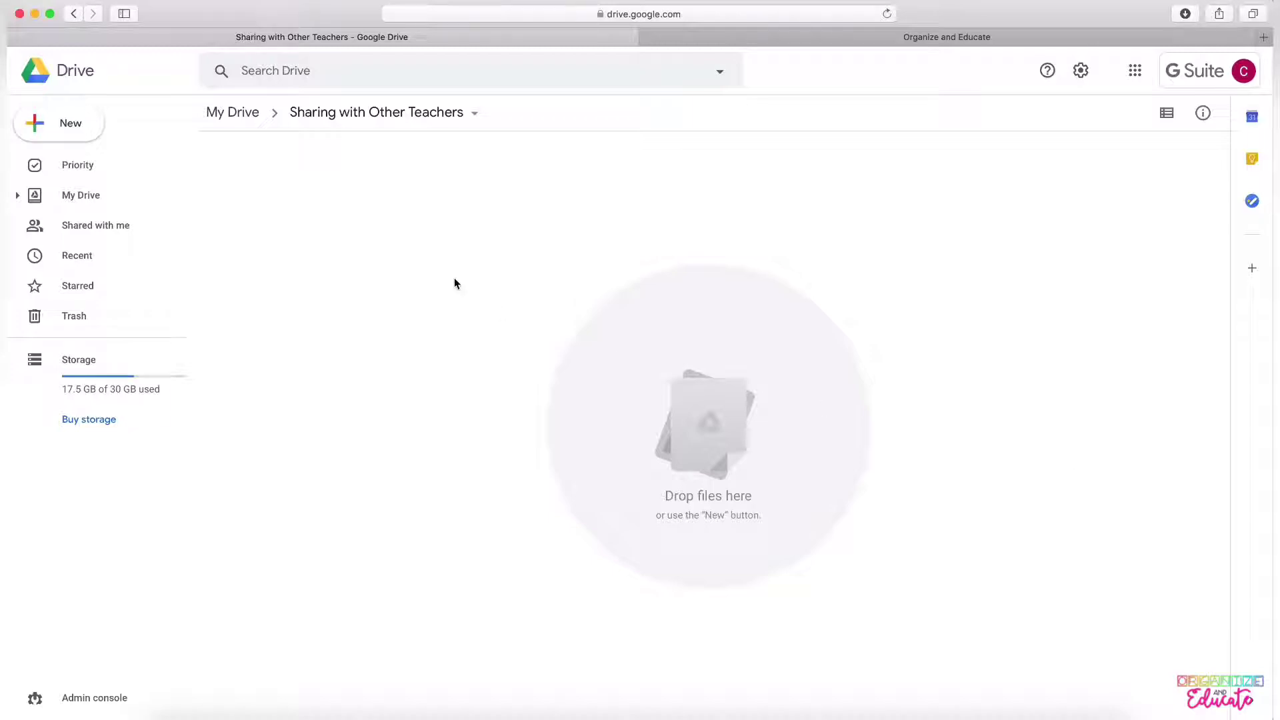
# - Create a new Google Doc reading 'Hello teachers', title it Planning, and start a new line
pyautogui.click(60, 132)
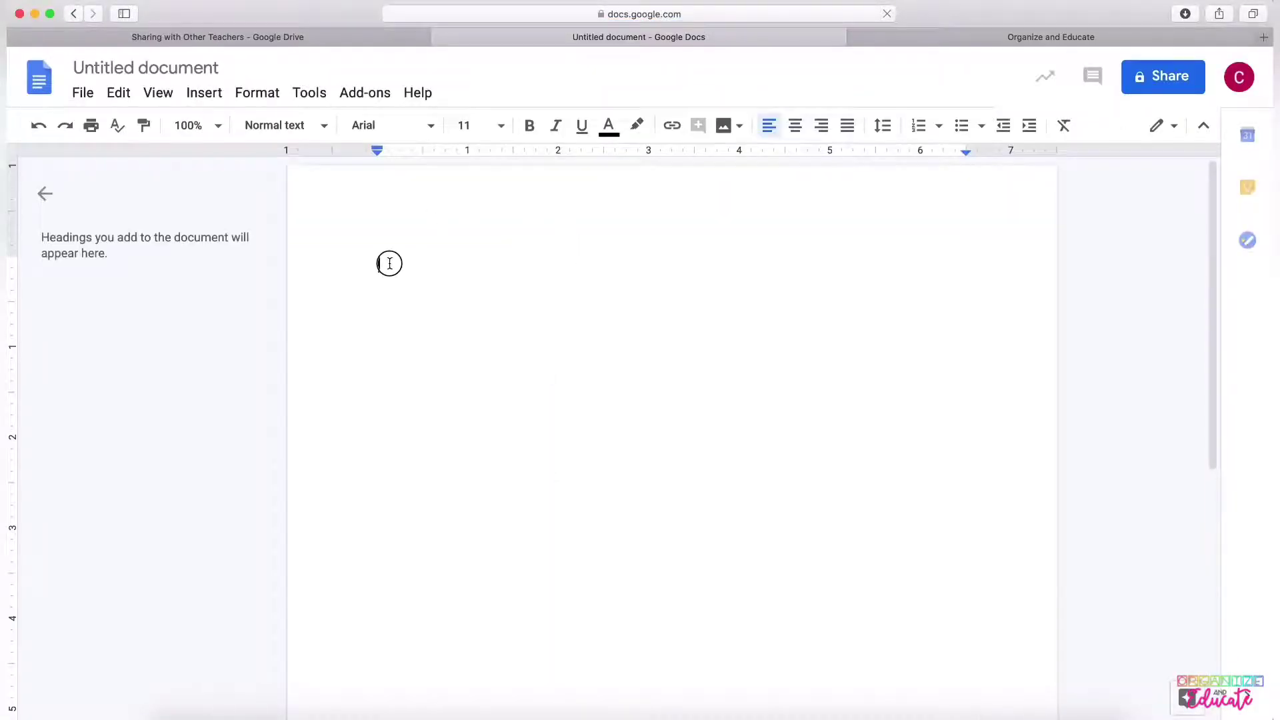
pyautogui.write('Hello teachers')
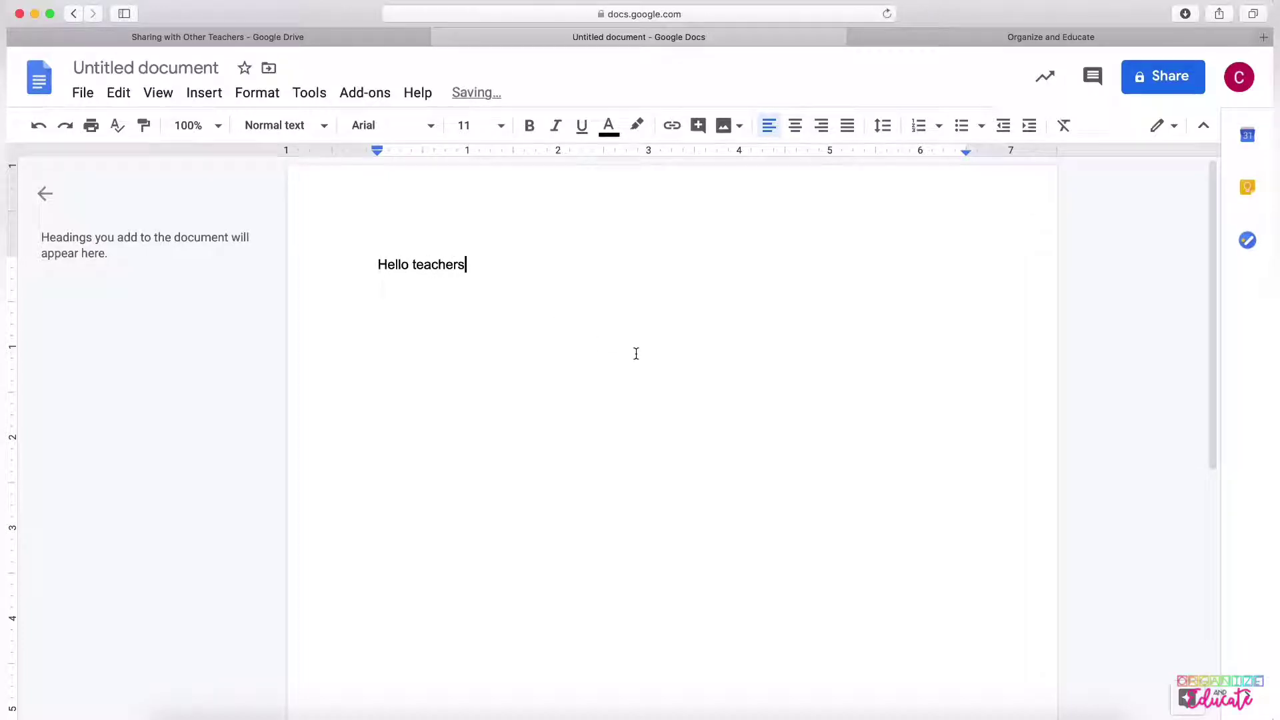
pyautogui.click(146, 67)
pyautogui.write('Planning')
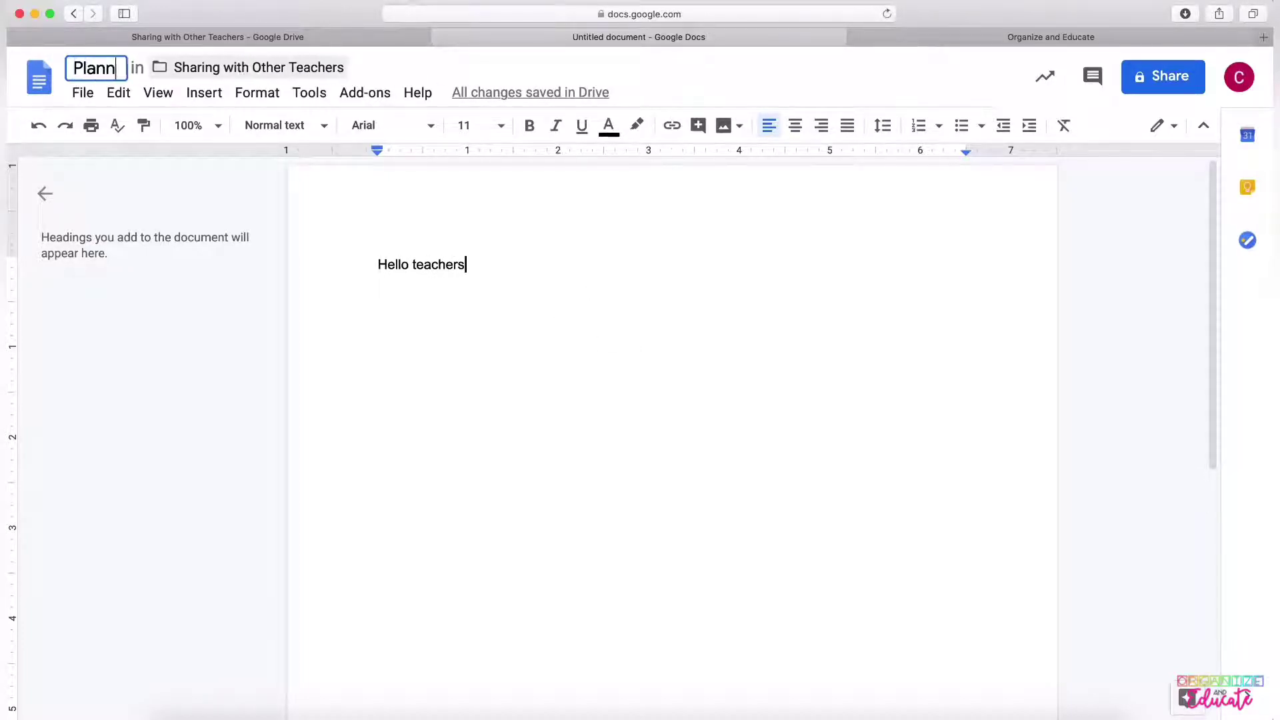
pyautogui.click(621, 395)
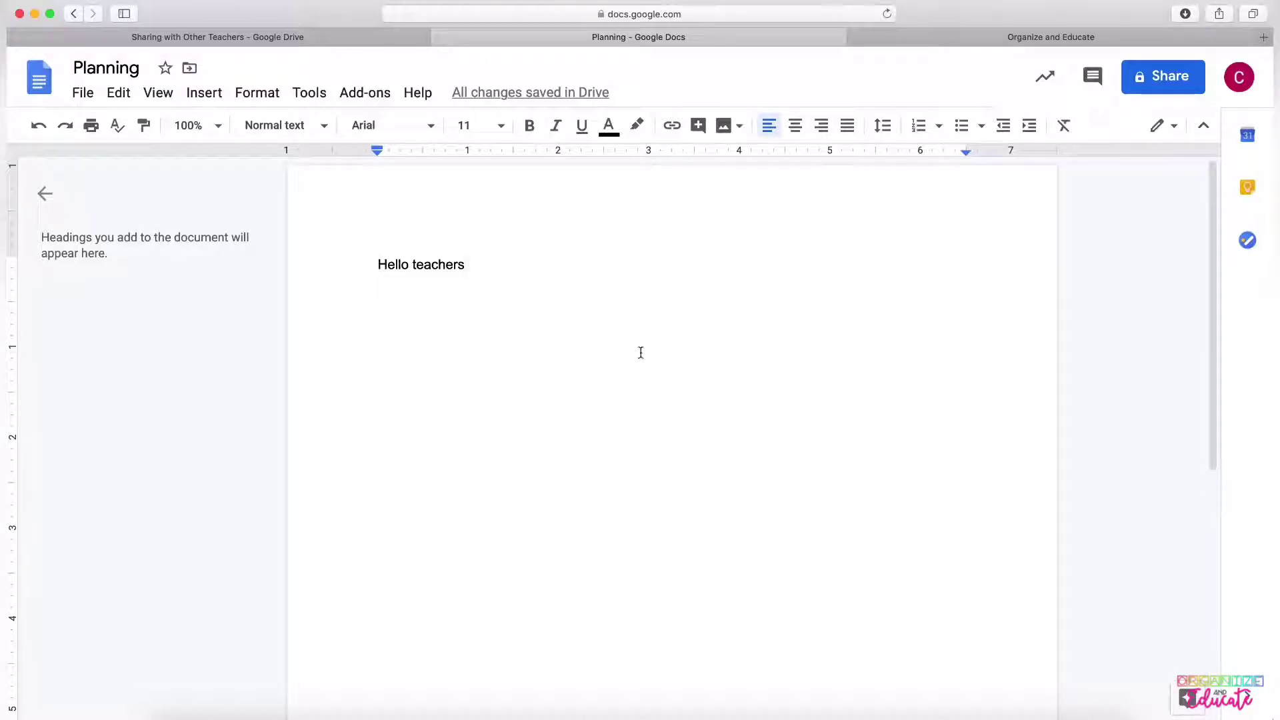
pyautogui.press('Return')
pyautogui.press('Return')
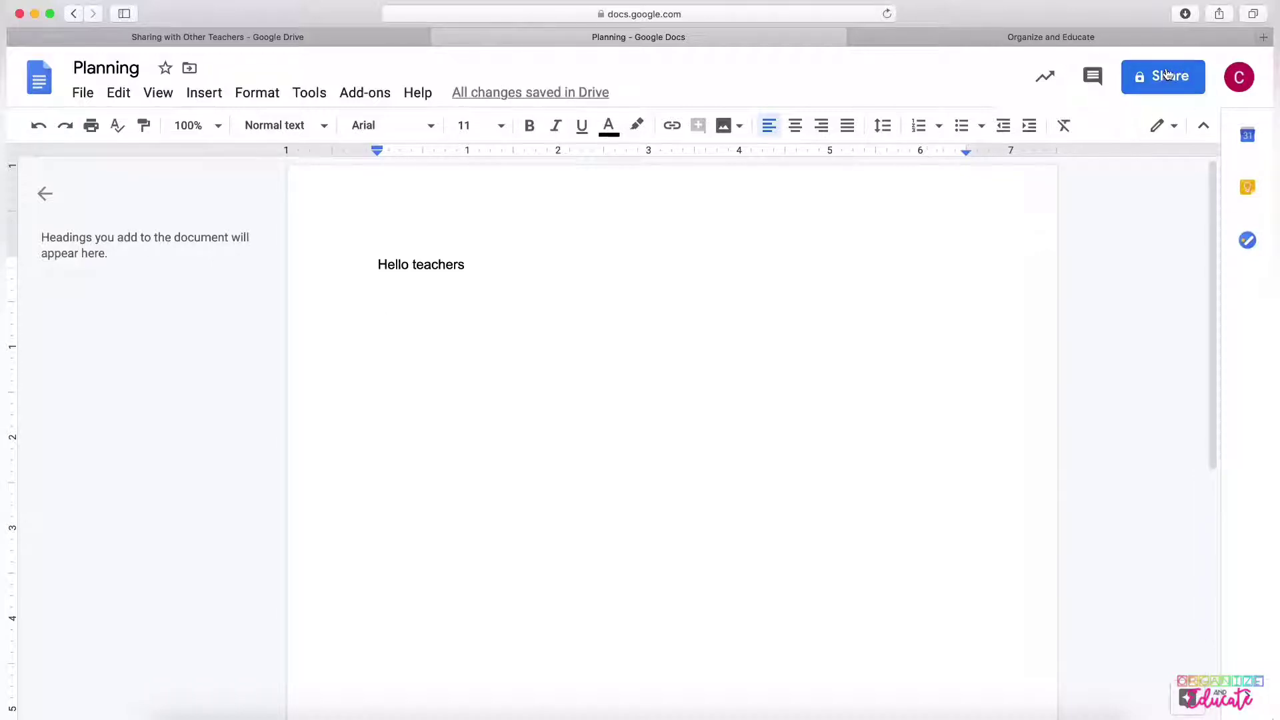
pyautogui.click(1189, 81)
pyautogui.click(1169, 78)
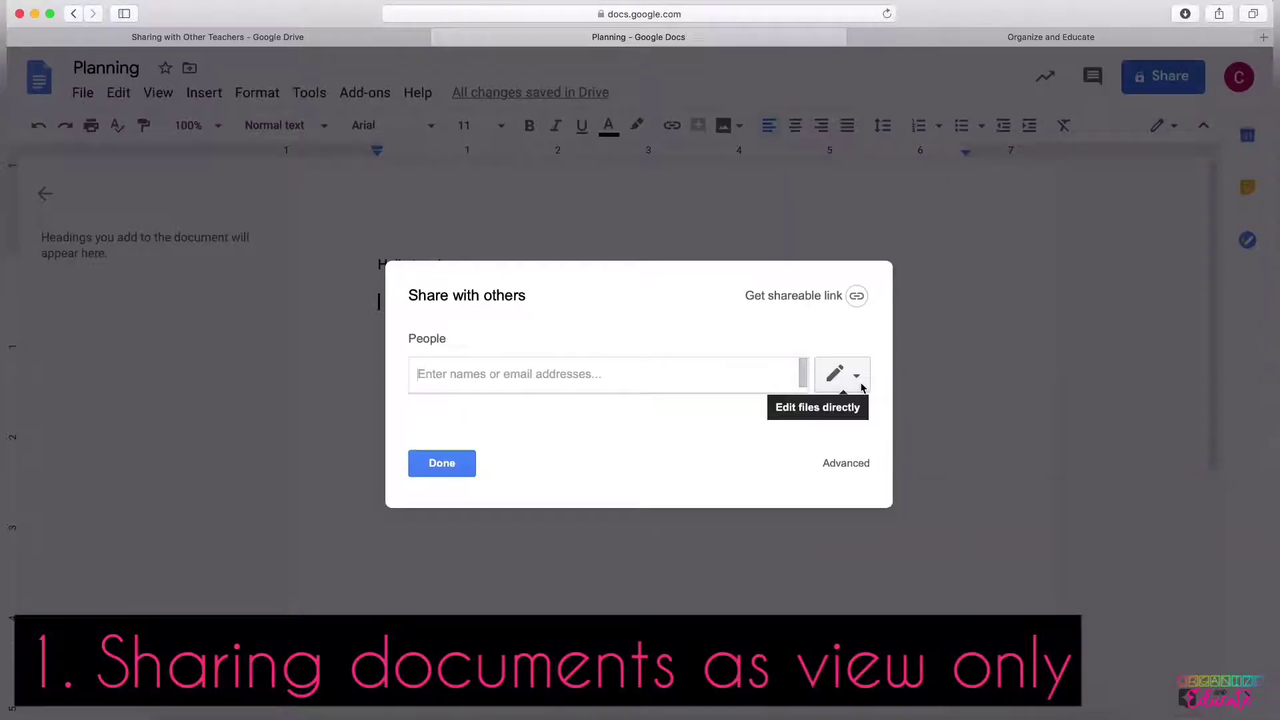
pyautogui.click(858, 383)
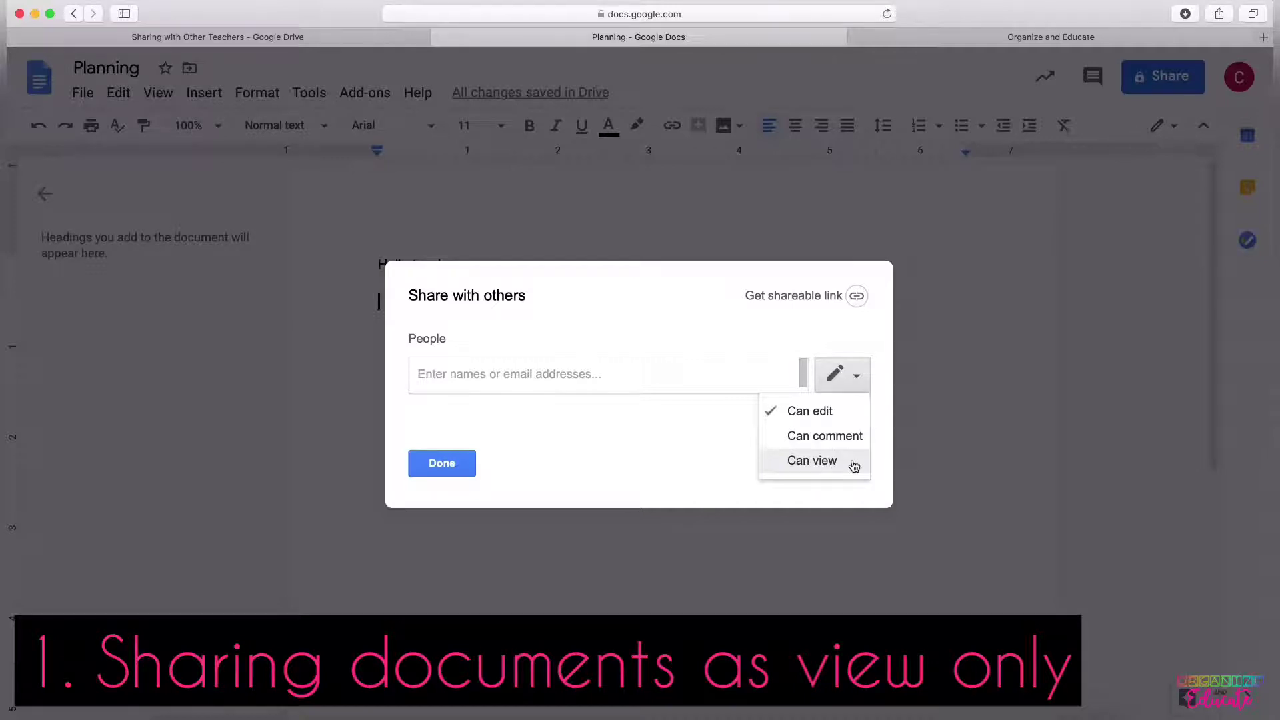
pyautogui.click(854, 466)
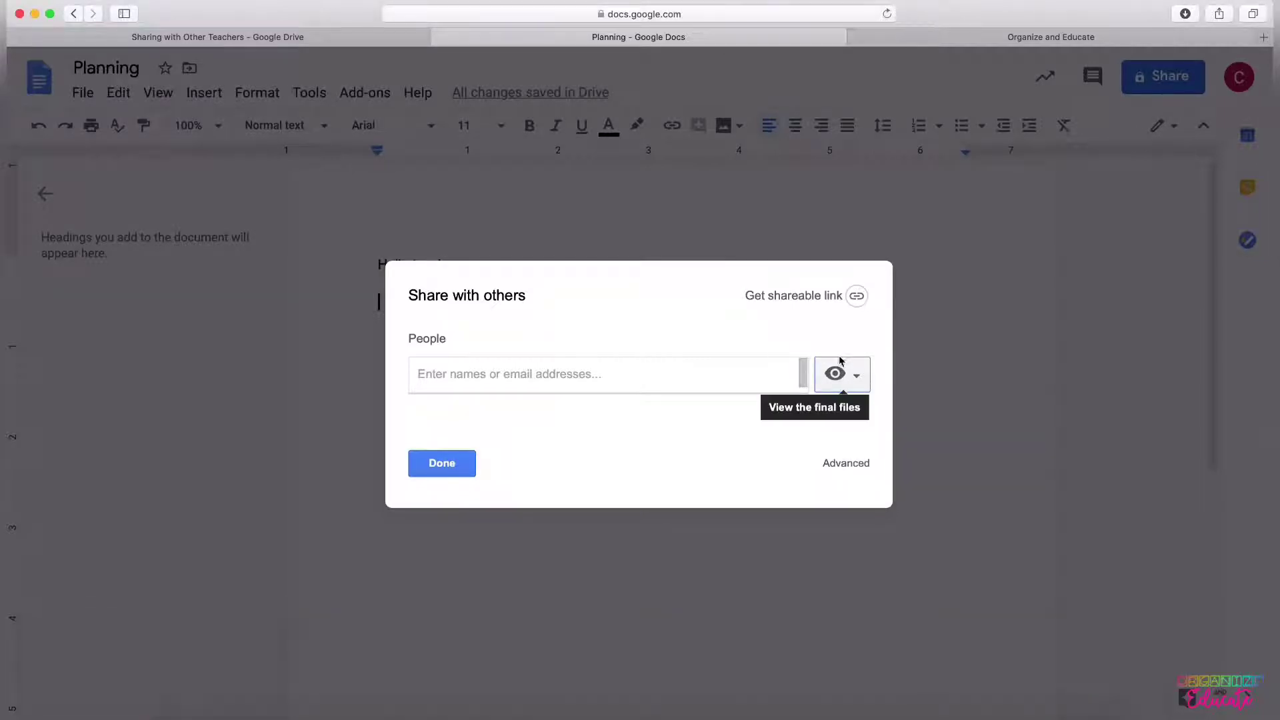
pyautogui.click(684, 382)
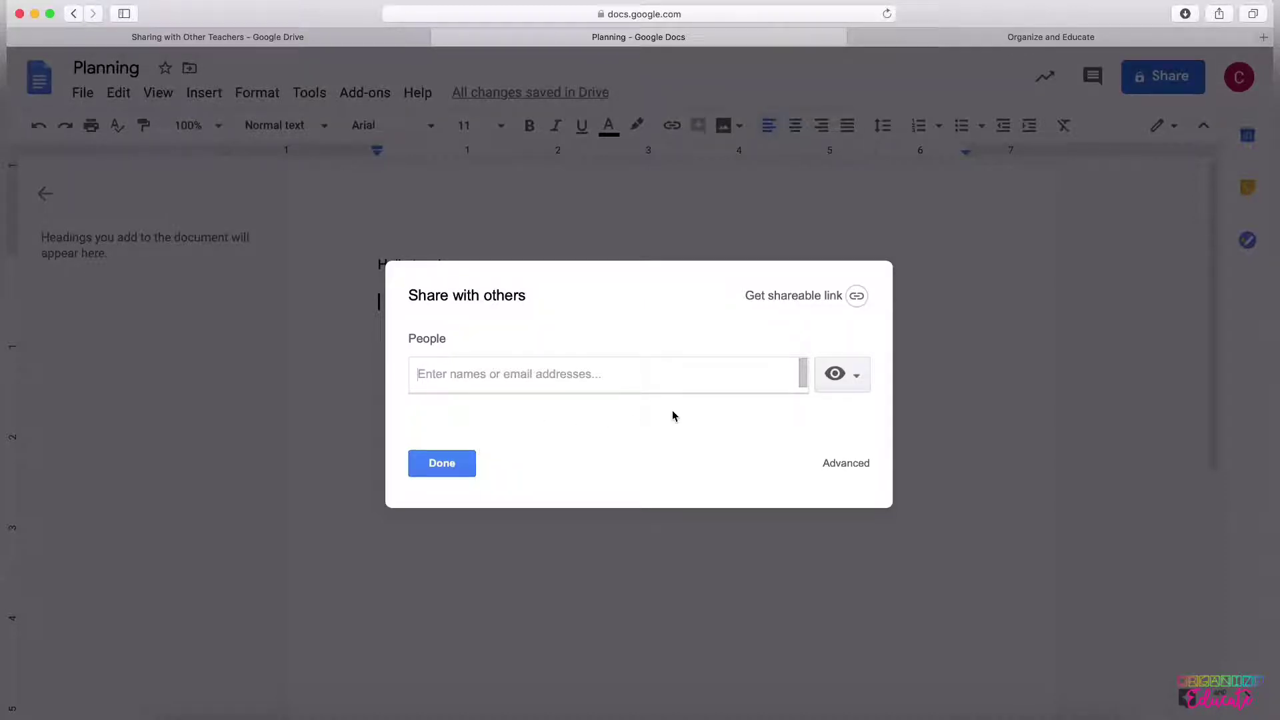
pyautogui.click(442, 465)
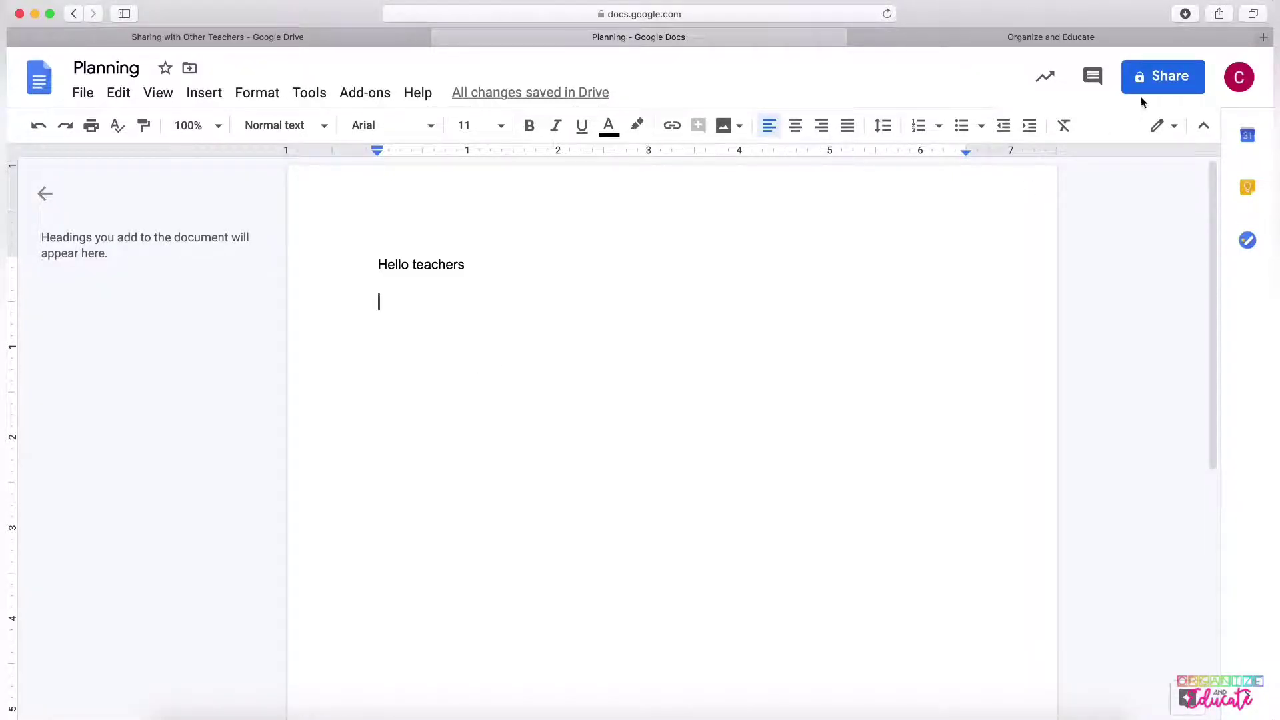
# - Set Planning's link sharing to 'On - Anyone with the link' can view, and copy the link
pyautogui.click(1157, 80)
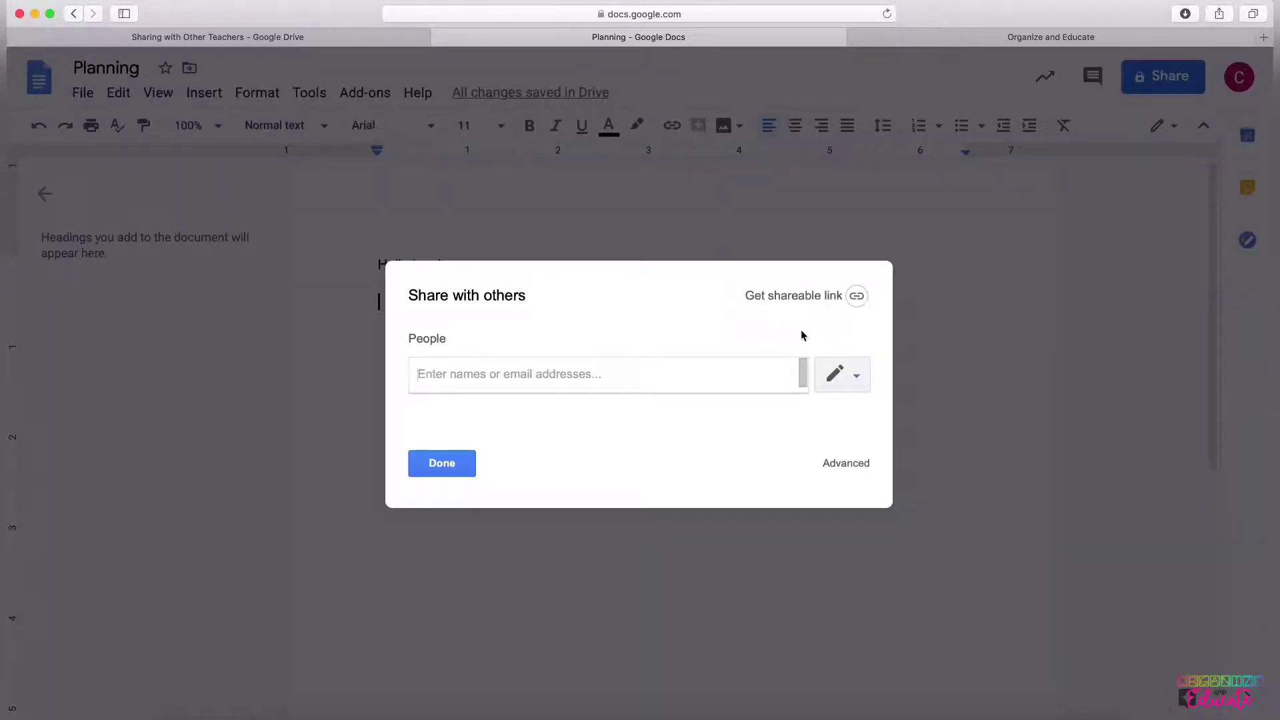
pyautogui.click(859, 297)
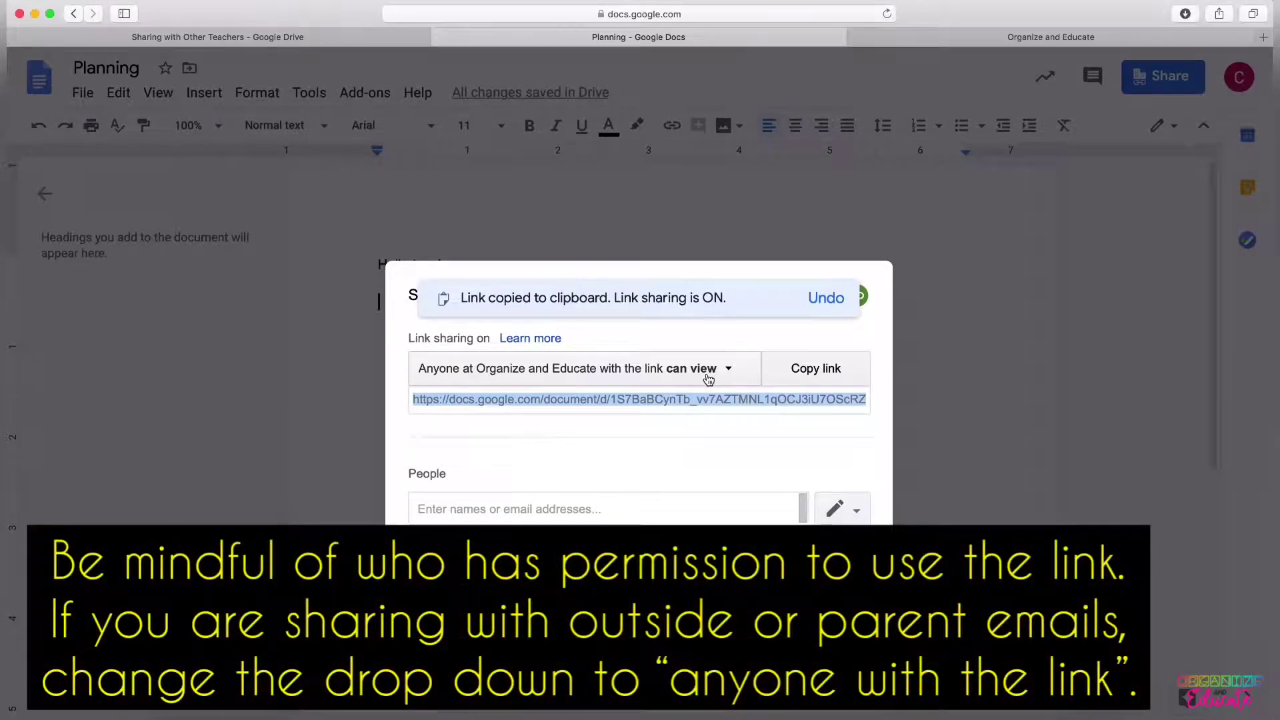
pyautogui.click(793, 375)
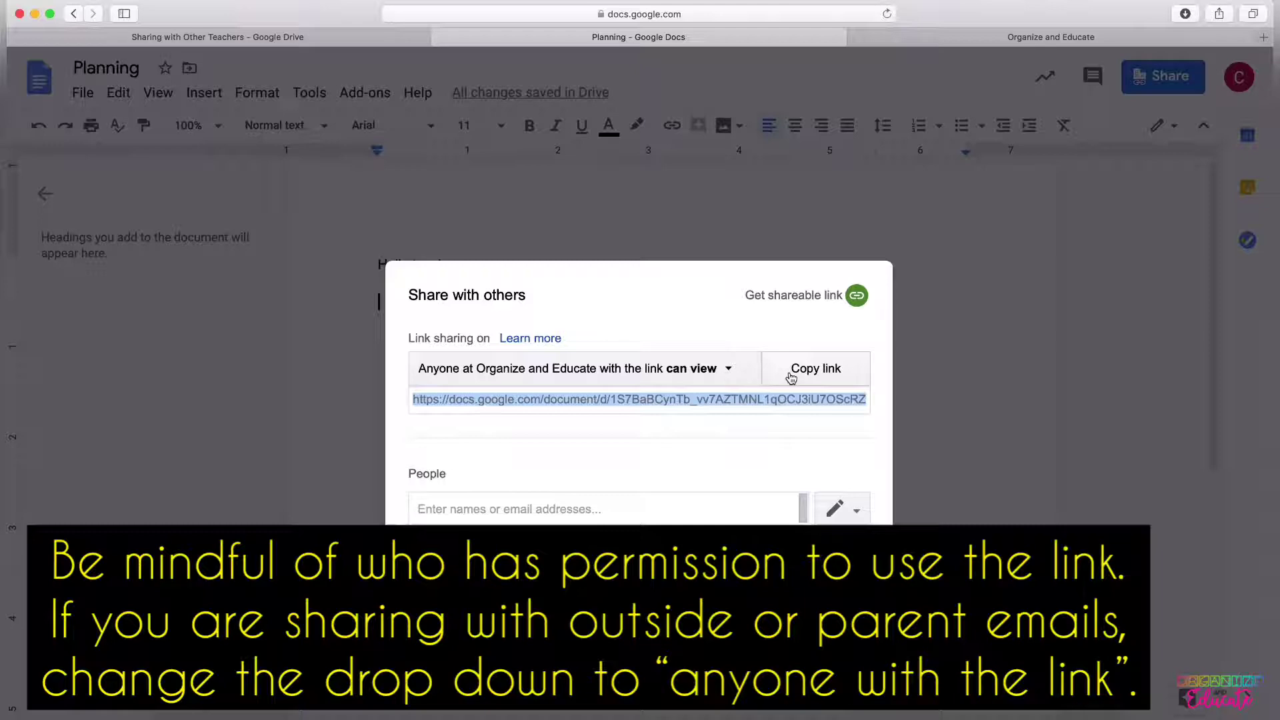
pyautogui.click(687, 373)
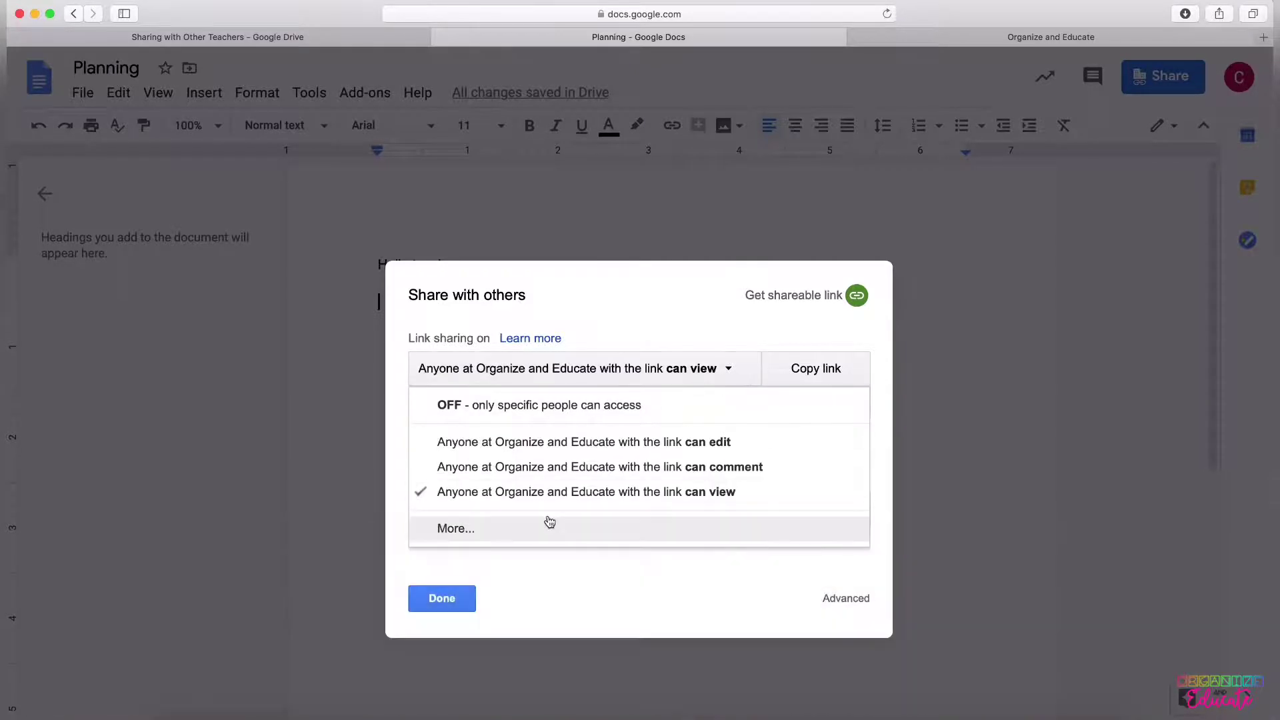
pyautogui.click(504, 533)
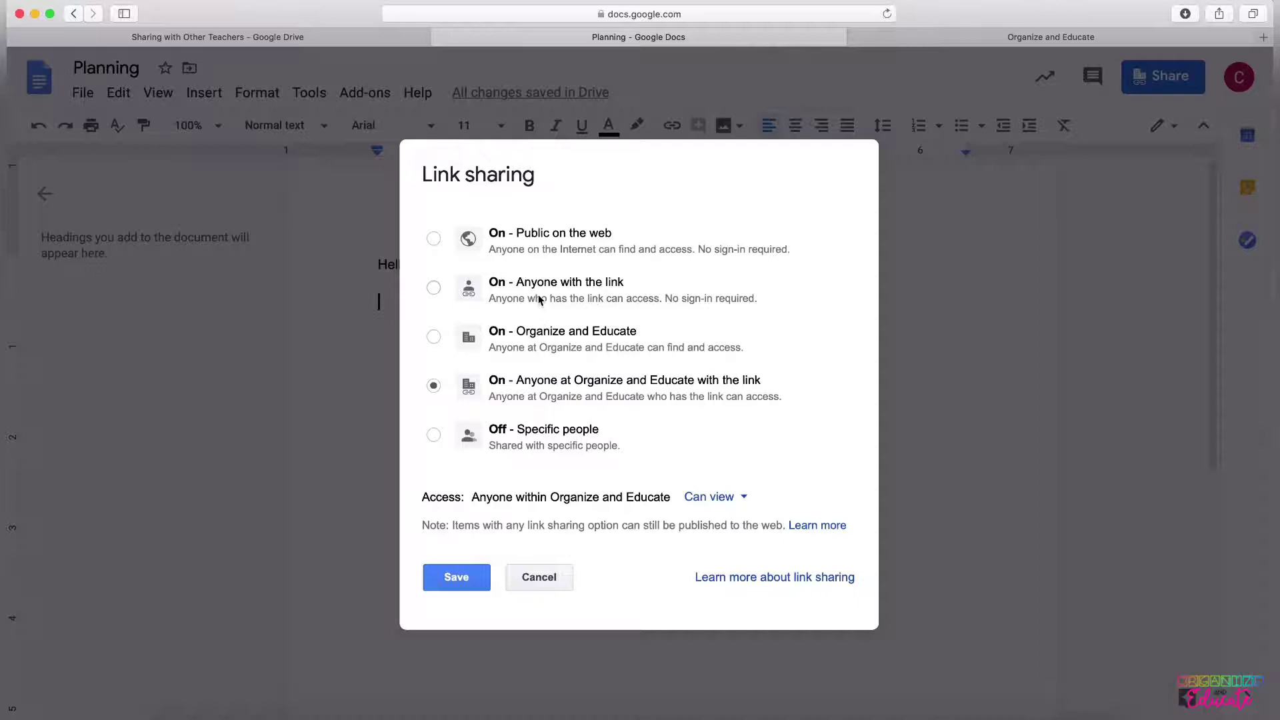
pyautogui.click(540, 300)
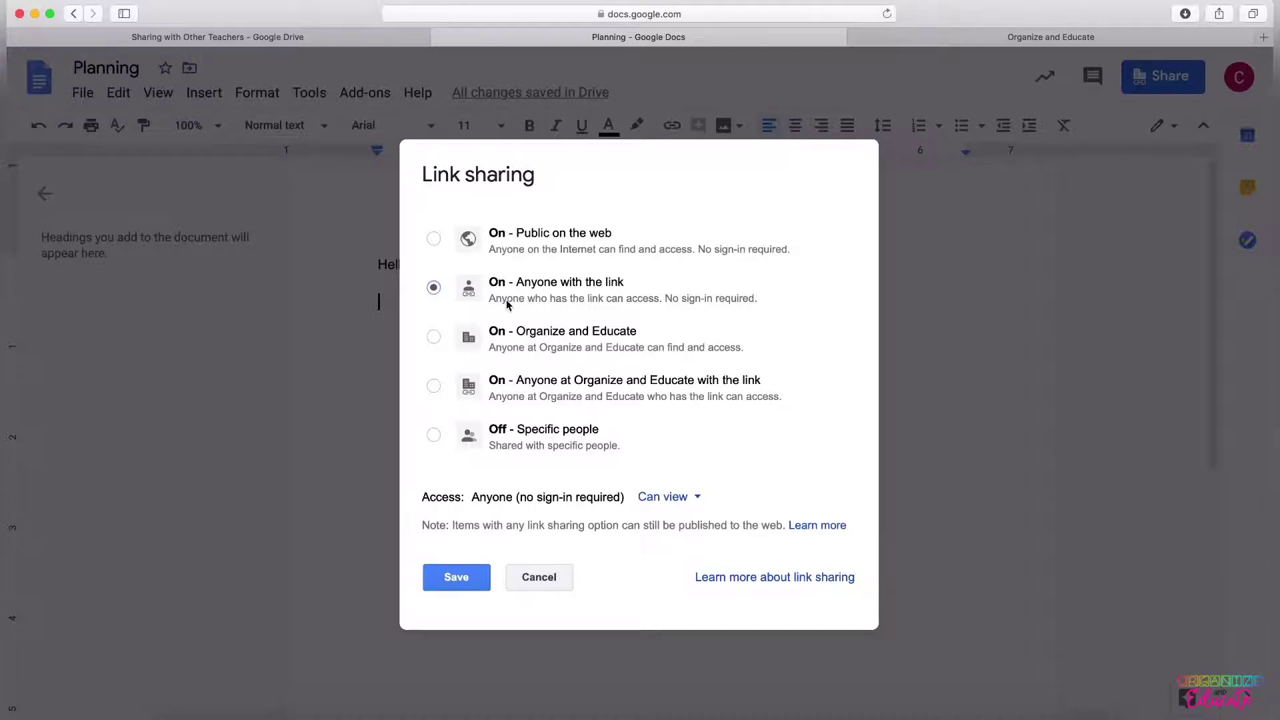
pyautogui.click(451, 575)
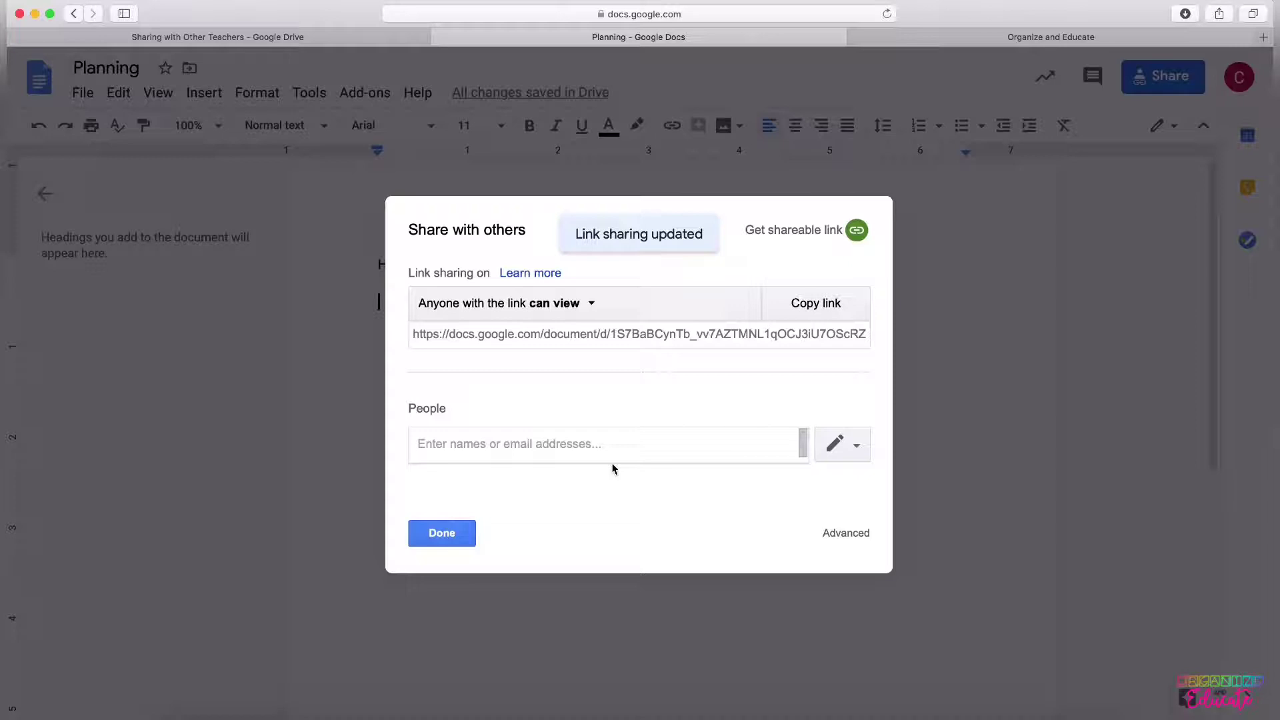
pyautogui.click(826, 305)
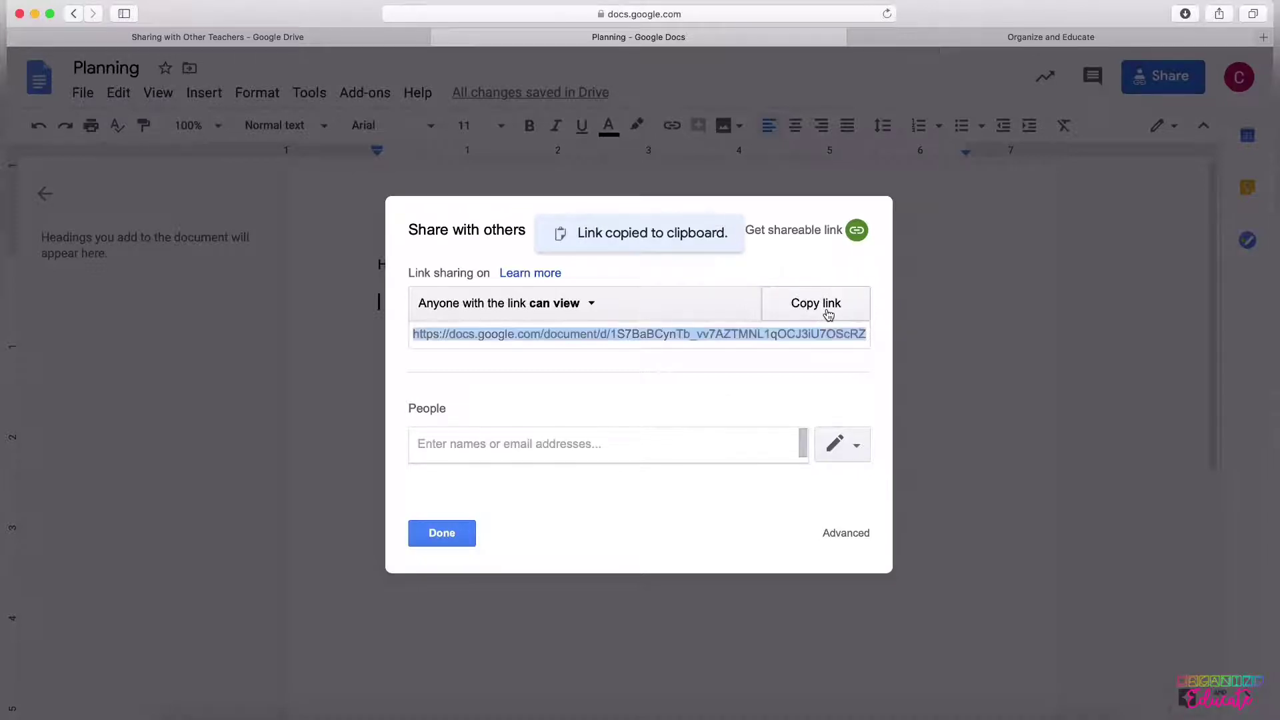
# - Paste the share link below Hello teachers, replace its edit?usp=sharing ending with 'copy', and select it
pyautogui.click(465, 533)
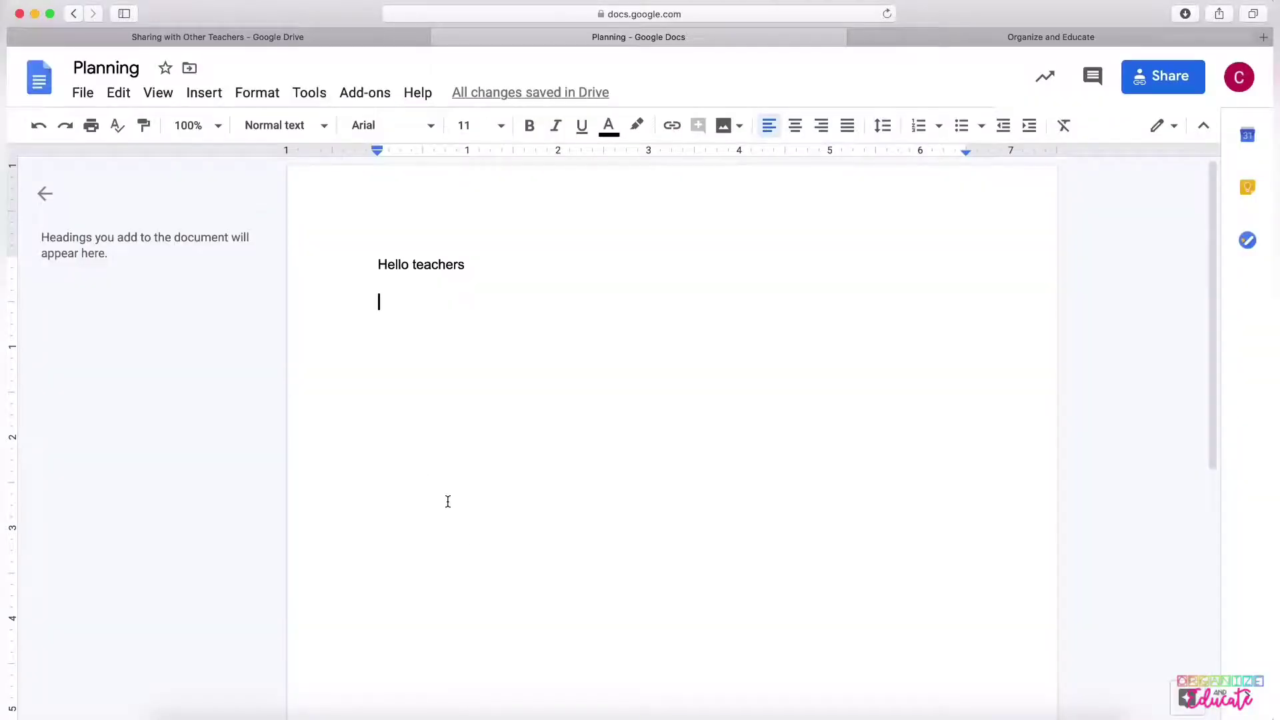
pyautogui.press('super+v')
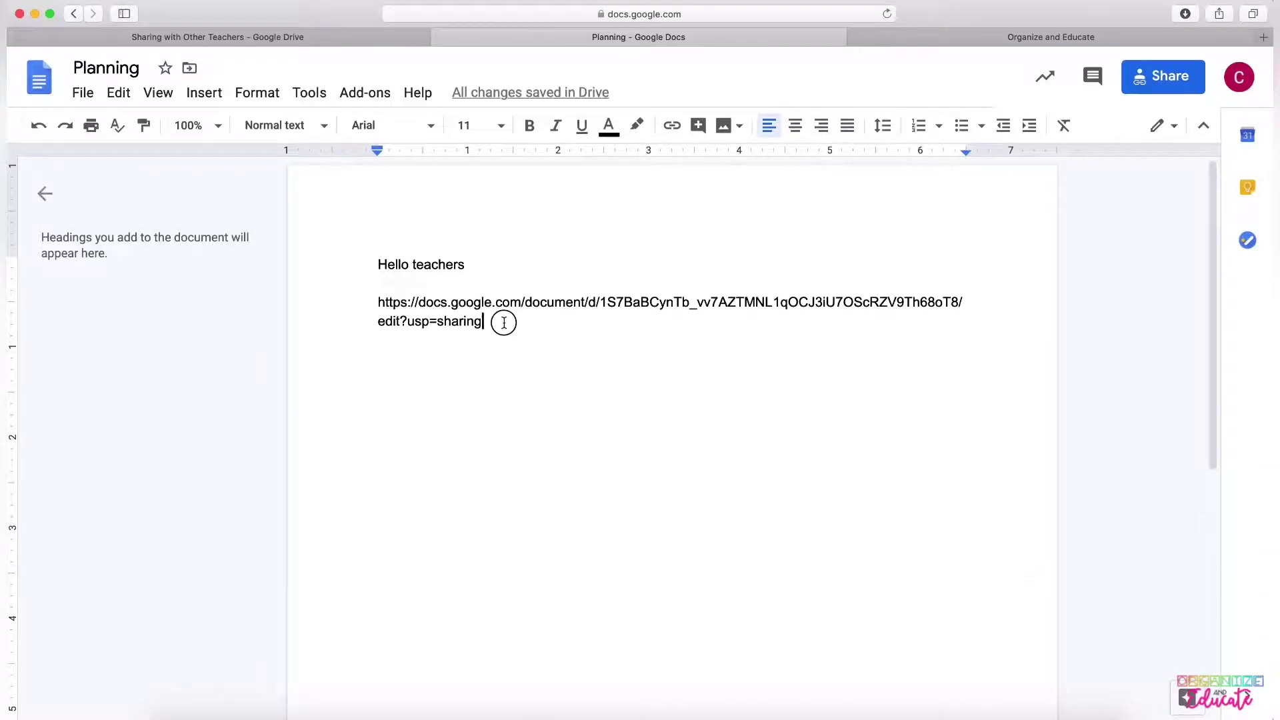
pyautogui.moveTo(503, 323); pyautogui.dragTo(374, 322)
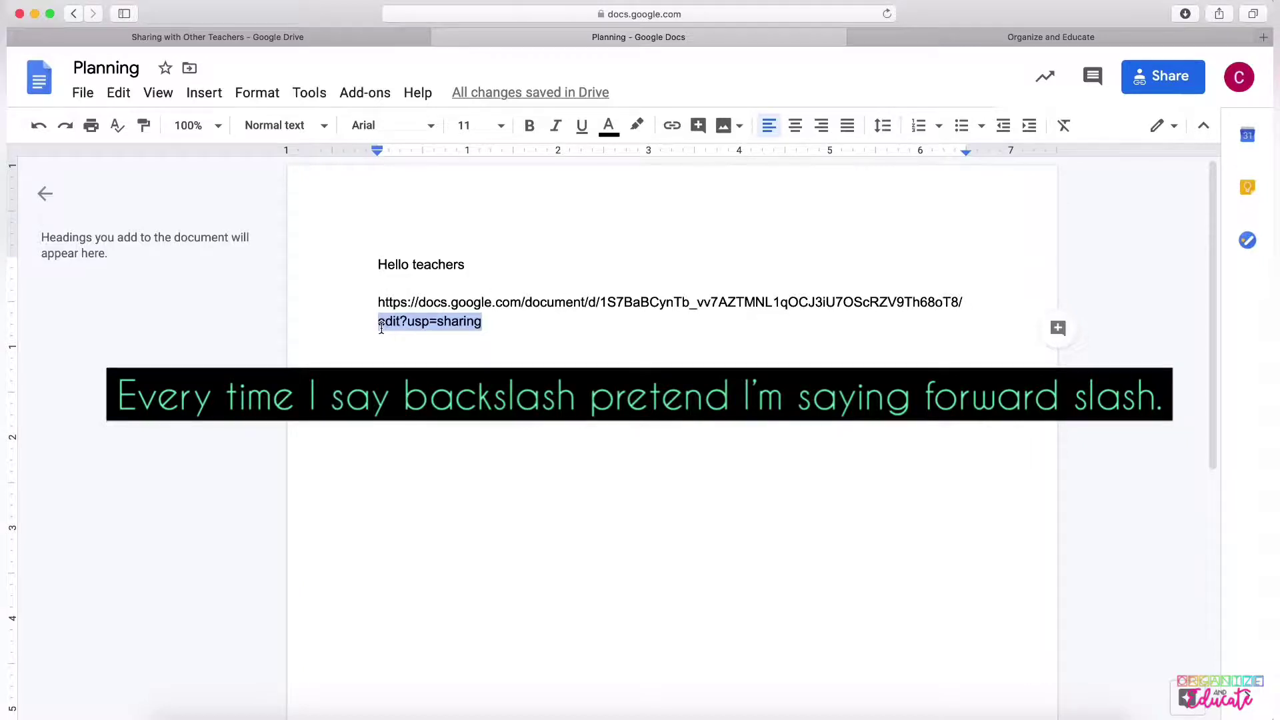
pyautogui.press('BackSpace')
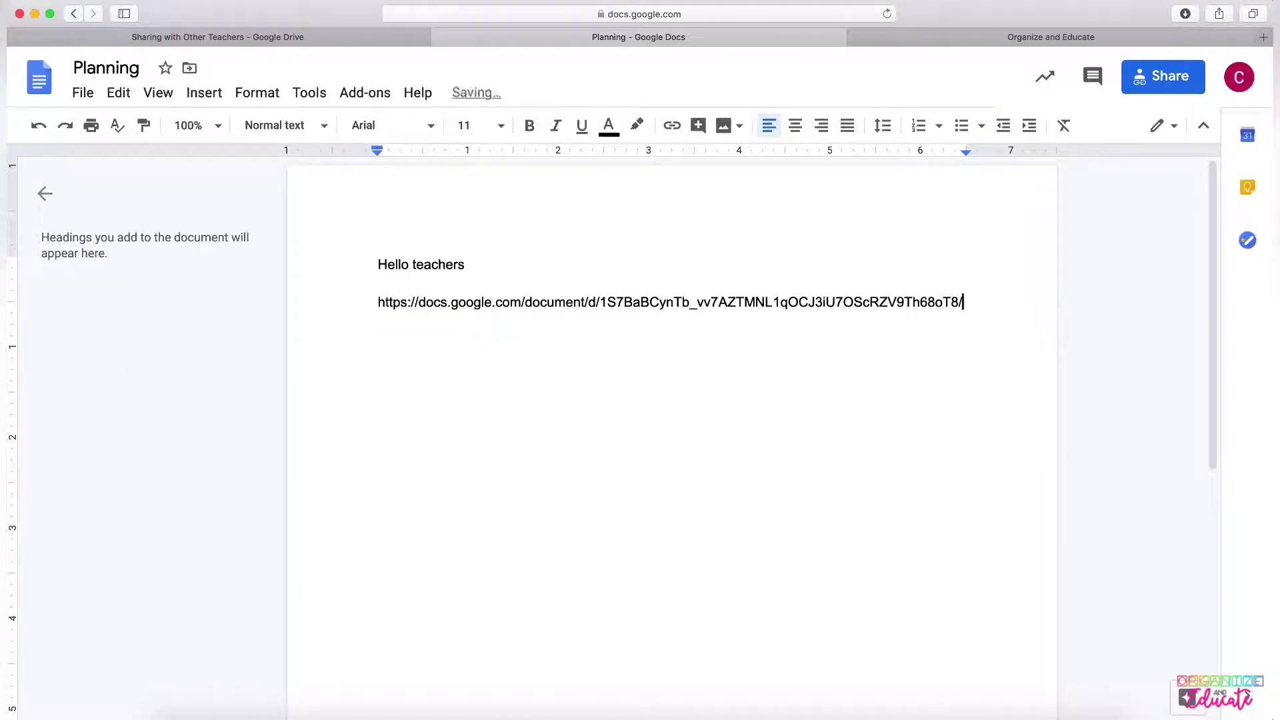
pyautogui.write('copy')
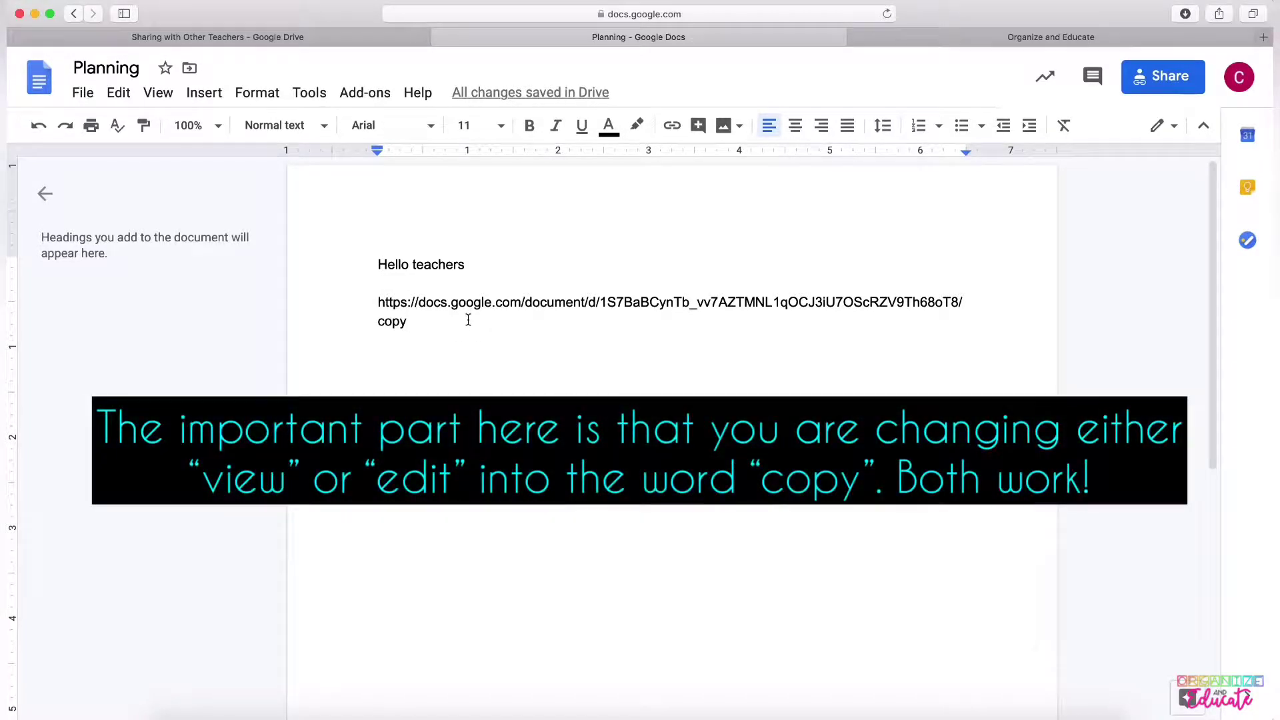
pyautogui.moveTo(440, 321); pyautogui.dragTo(374, 305)
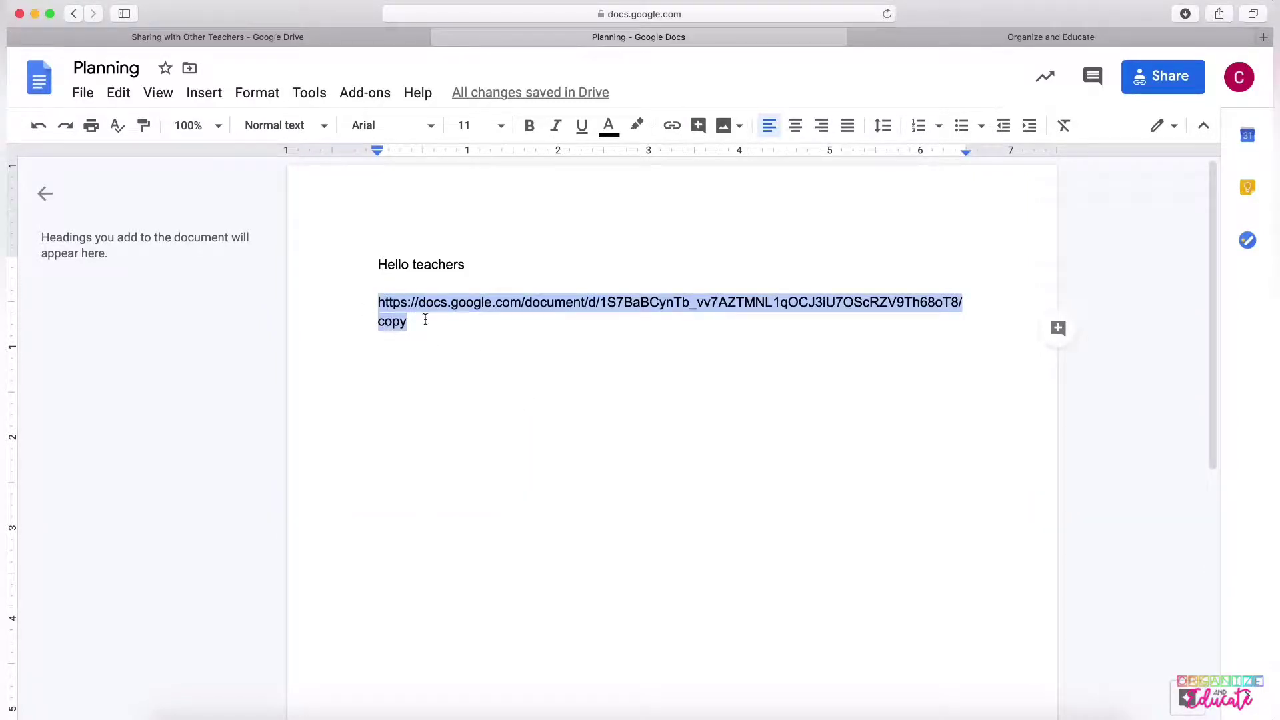
# - Load the Planning /copy link in a new browser tab to bring up the Copy document page
pyautogui.click(1259, 40)
pyautogui.press('super+v')
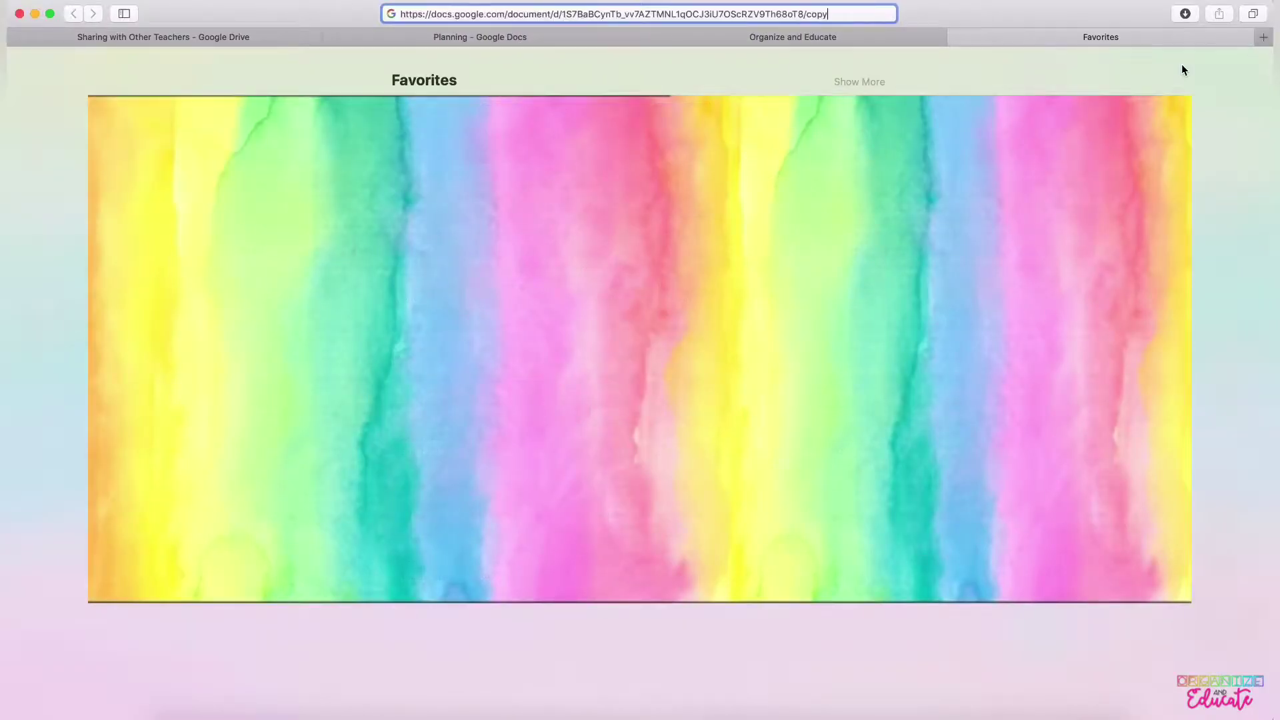
pyautogui.press('Return')
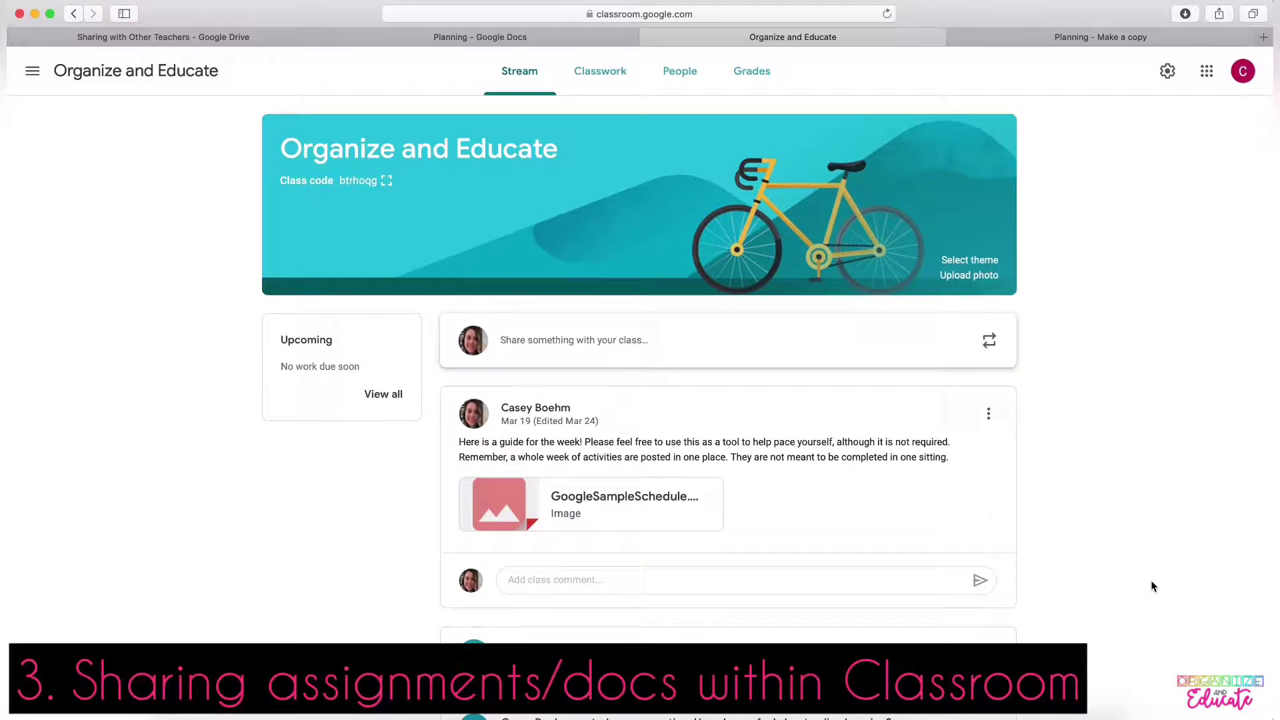
# - Check the class's People and Classwork pages, then go to the list of all classes
pyautogui.click(674, 70)
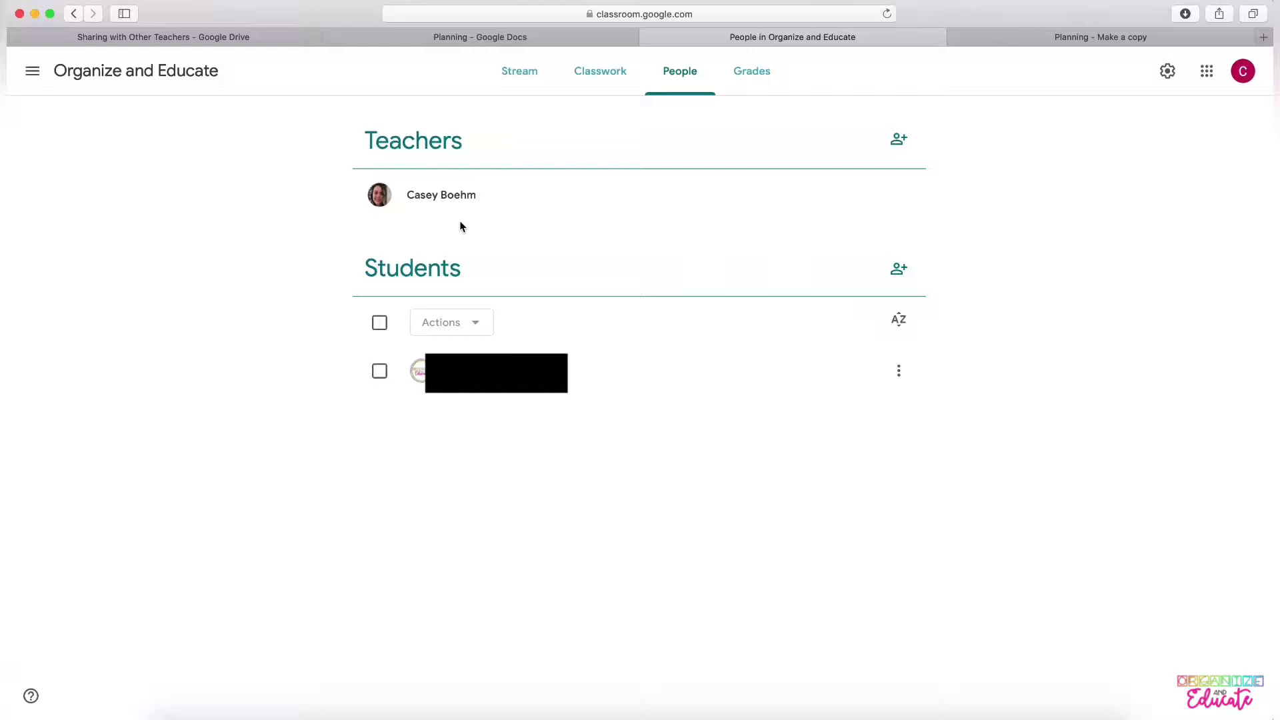
pyautogui.click(598, 71)
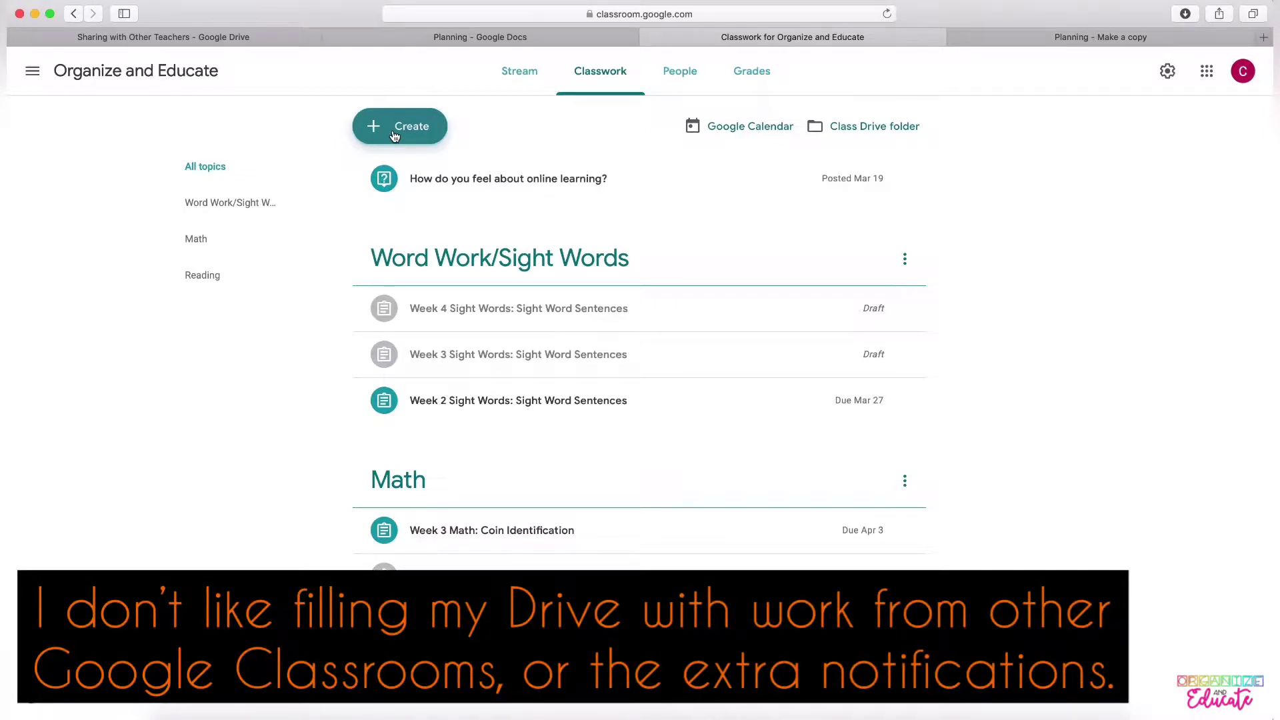
pyautogui.click(33, 71)
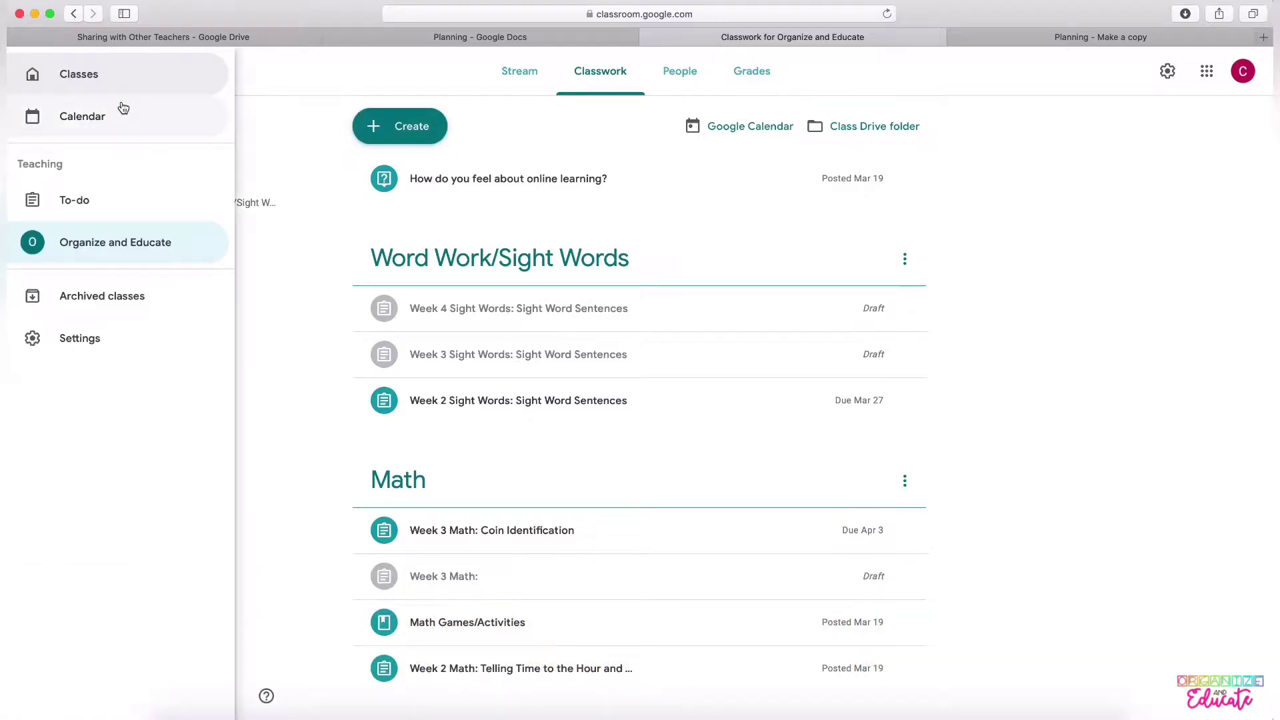
pyautogui.click(99, 79)
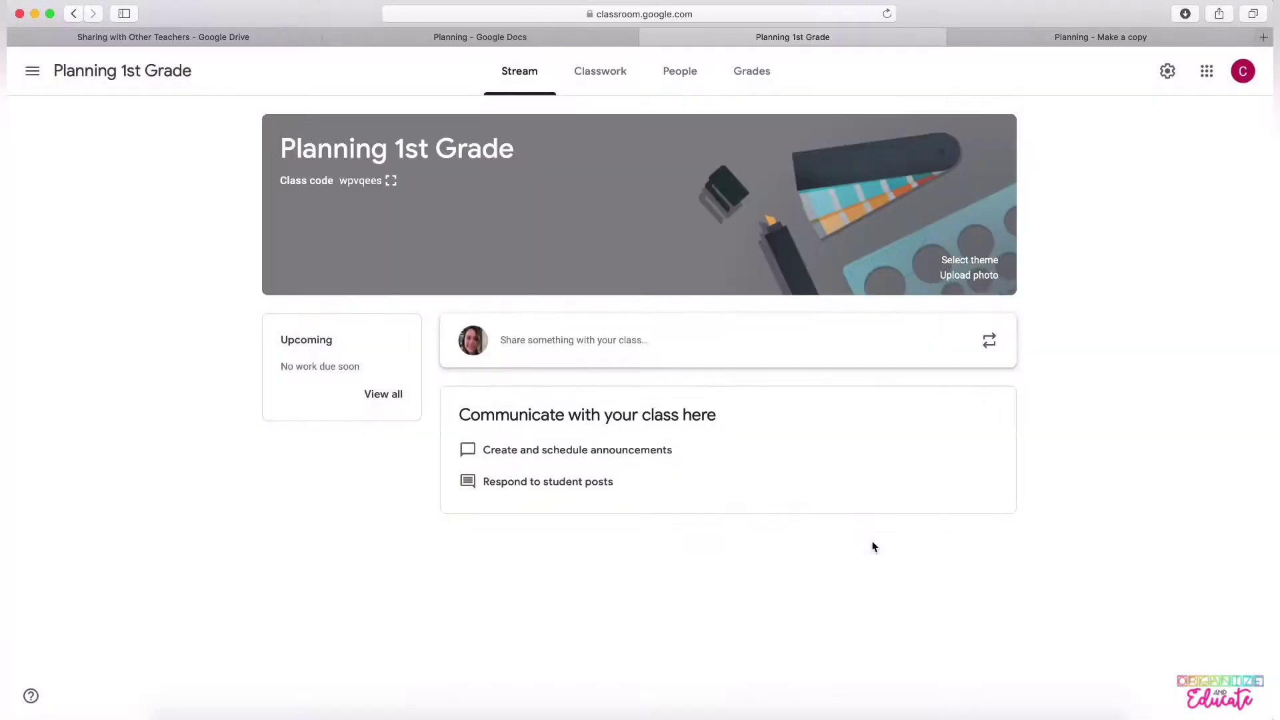
# - Start a new Week 1- Reading assignment from Planning 1st Grade's Classwork page
pyautogui.click(600, 70)
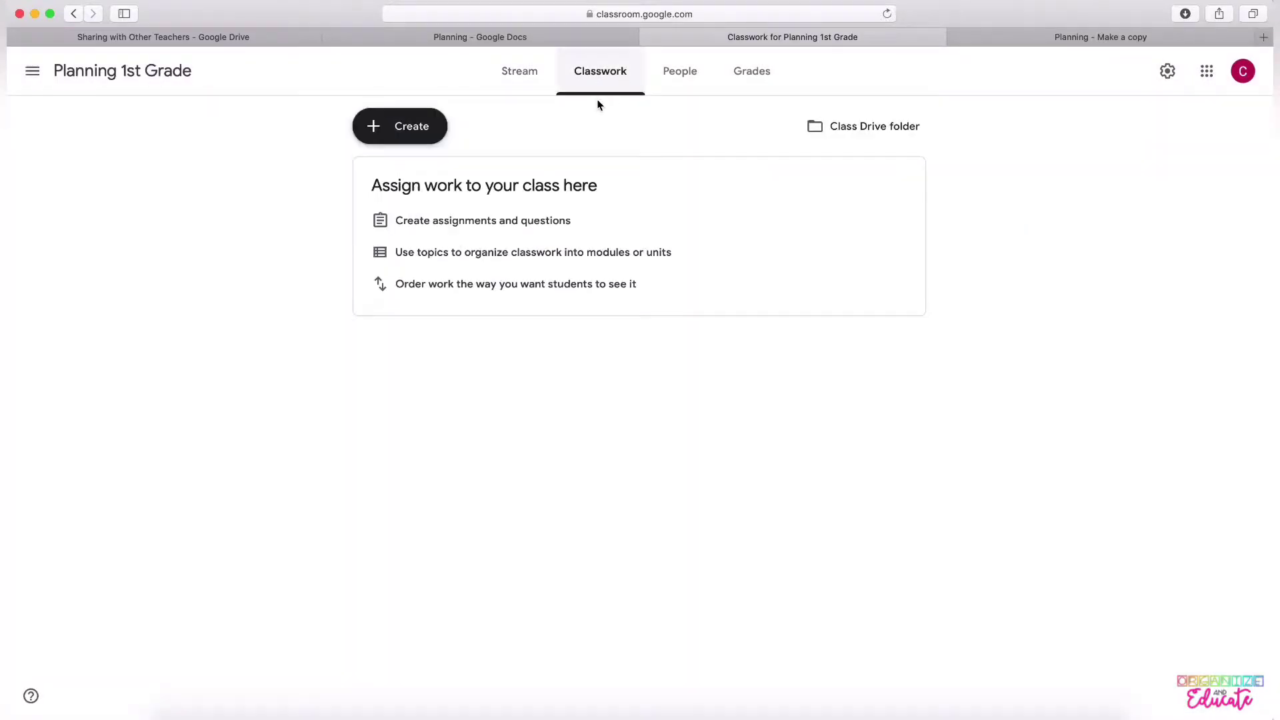
pyautogui.click(420, 137)
pyautogui.click(433, 168)
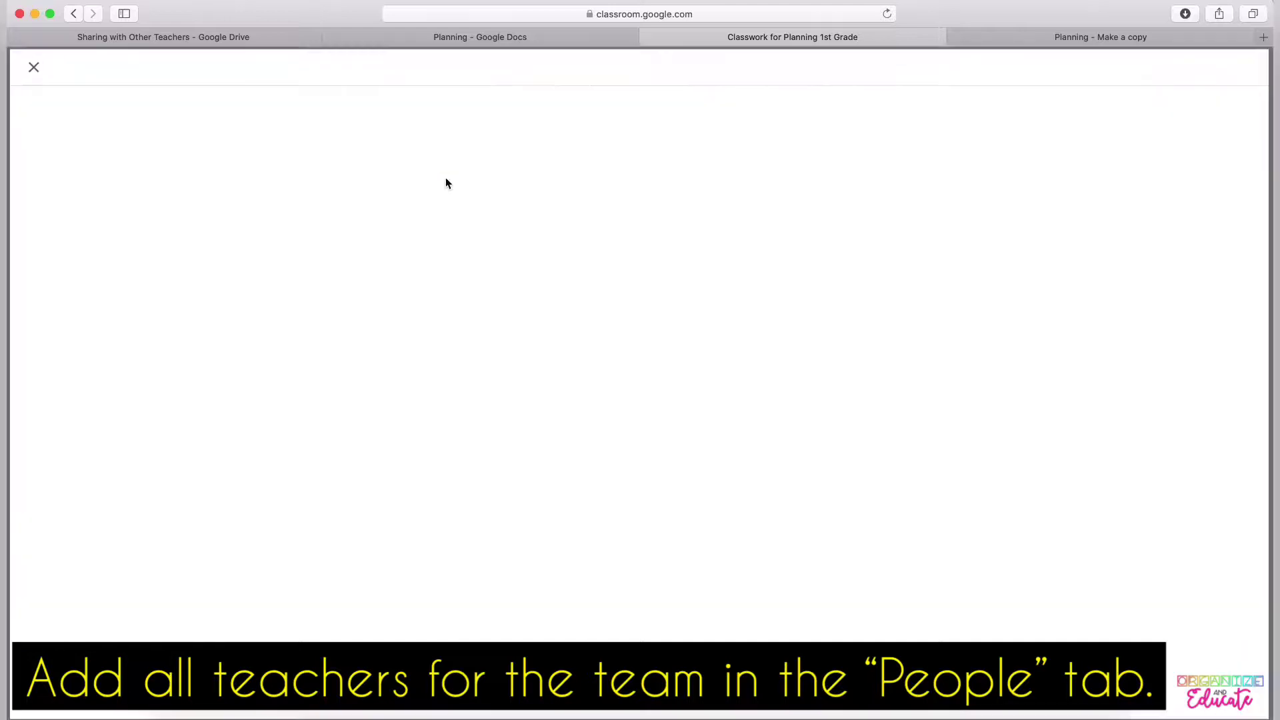
pyautogui.write('Reading')
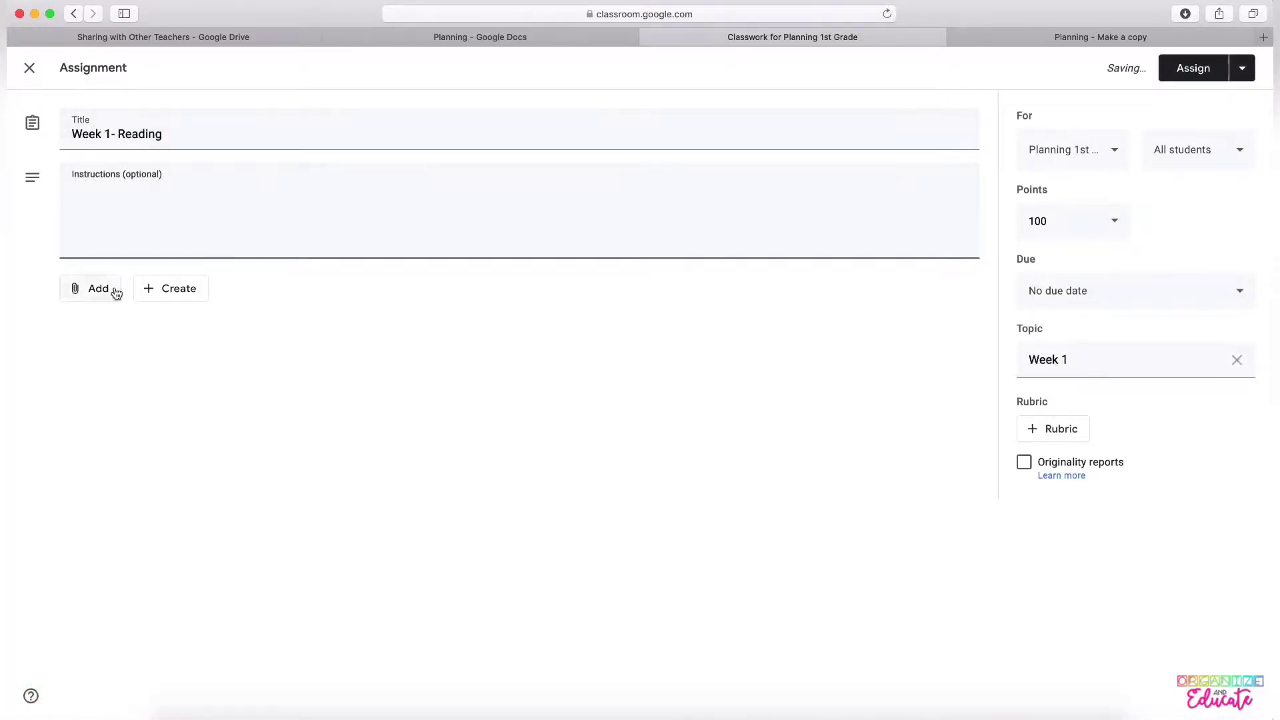
# - Attach a new blank Google Doc set to 'Make a copy for each student'
pyautogui.click(179, 288)
pyautogui.click(182, 321)
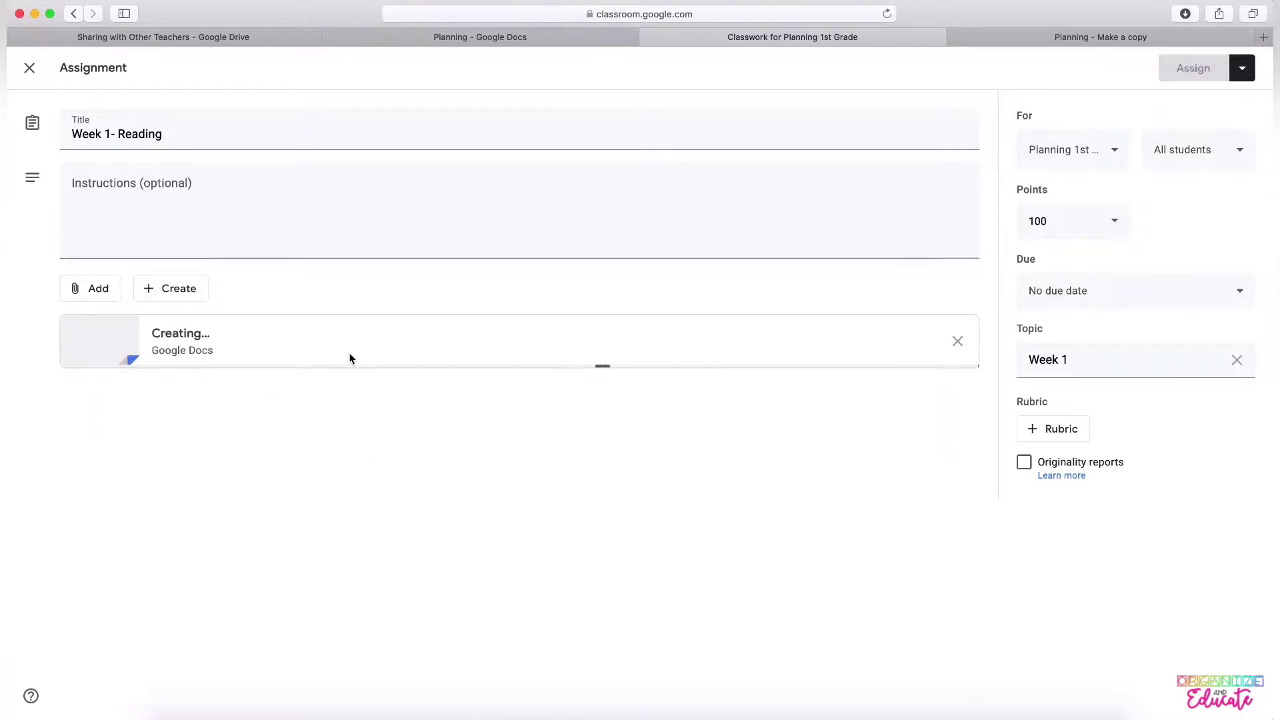
pyautogui.click(866, 339)
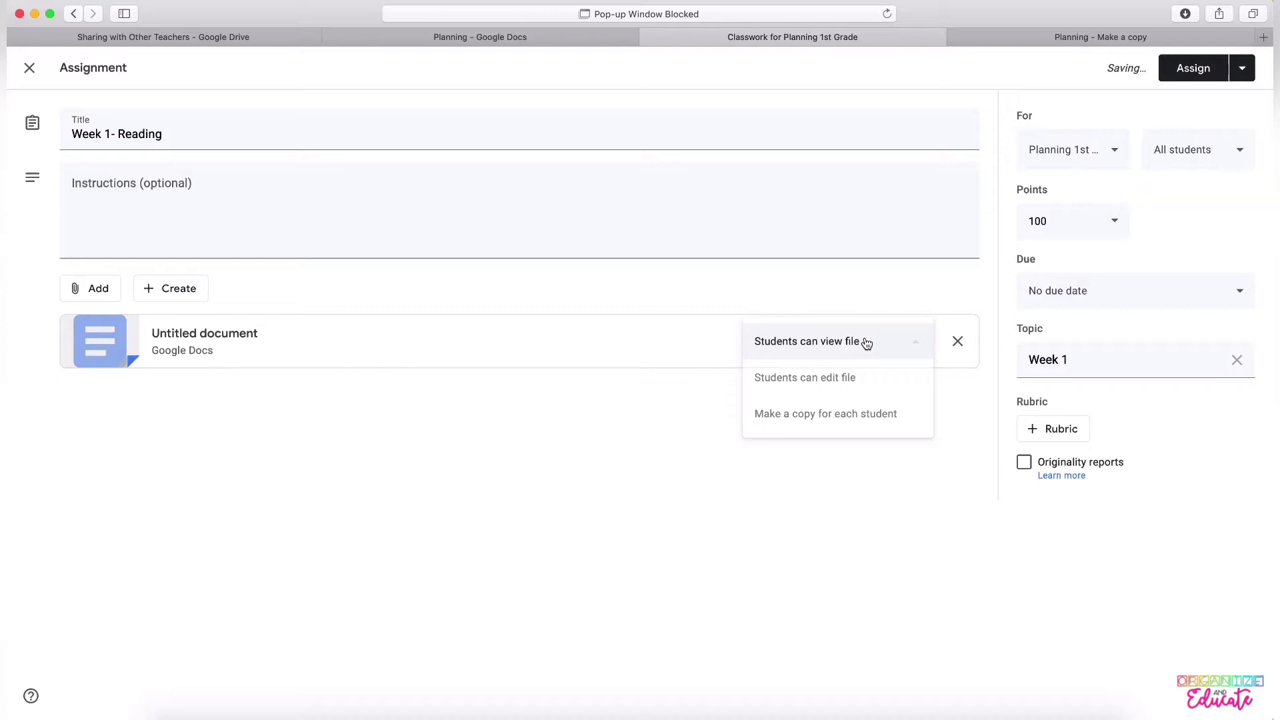
pyautogui.click(825, 414)
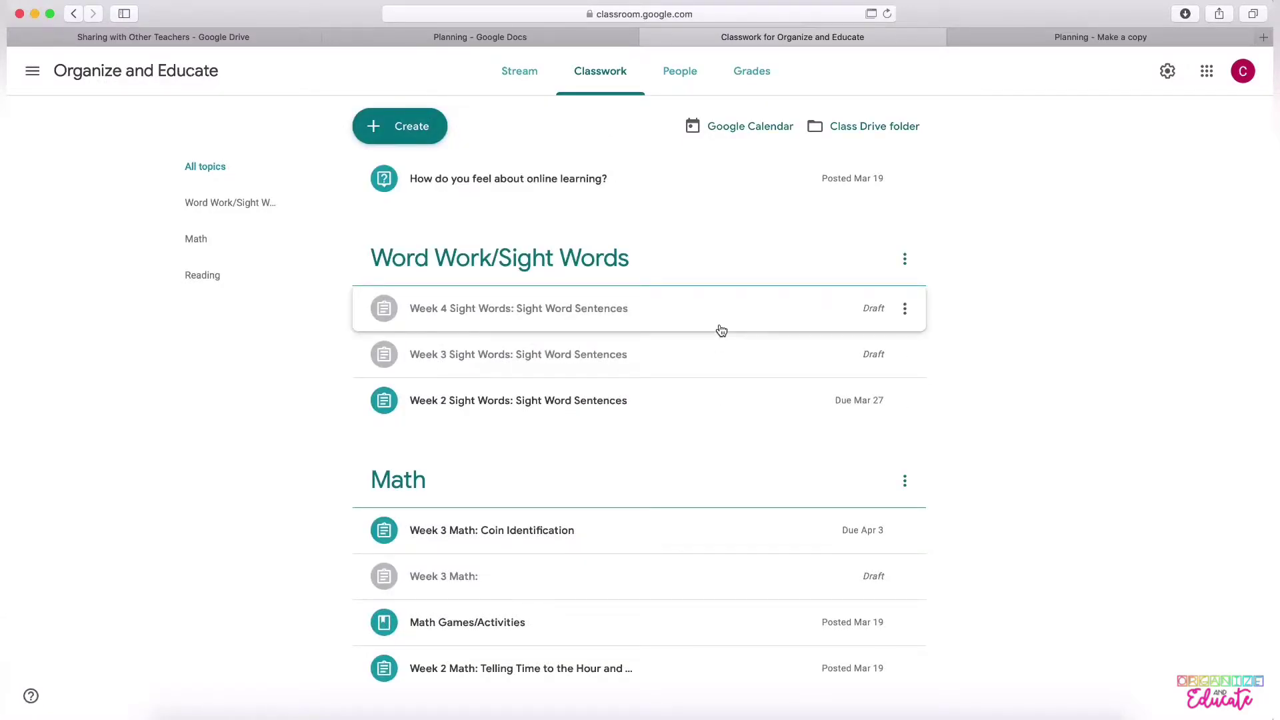
# - Reuse Planning 1st Grade's Week 1- Reading post in Organize and Educate, creating new attachment copies
pyautogui.click(408, 141)
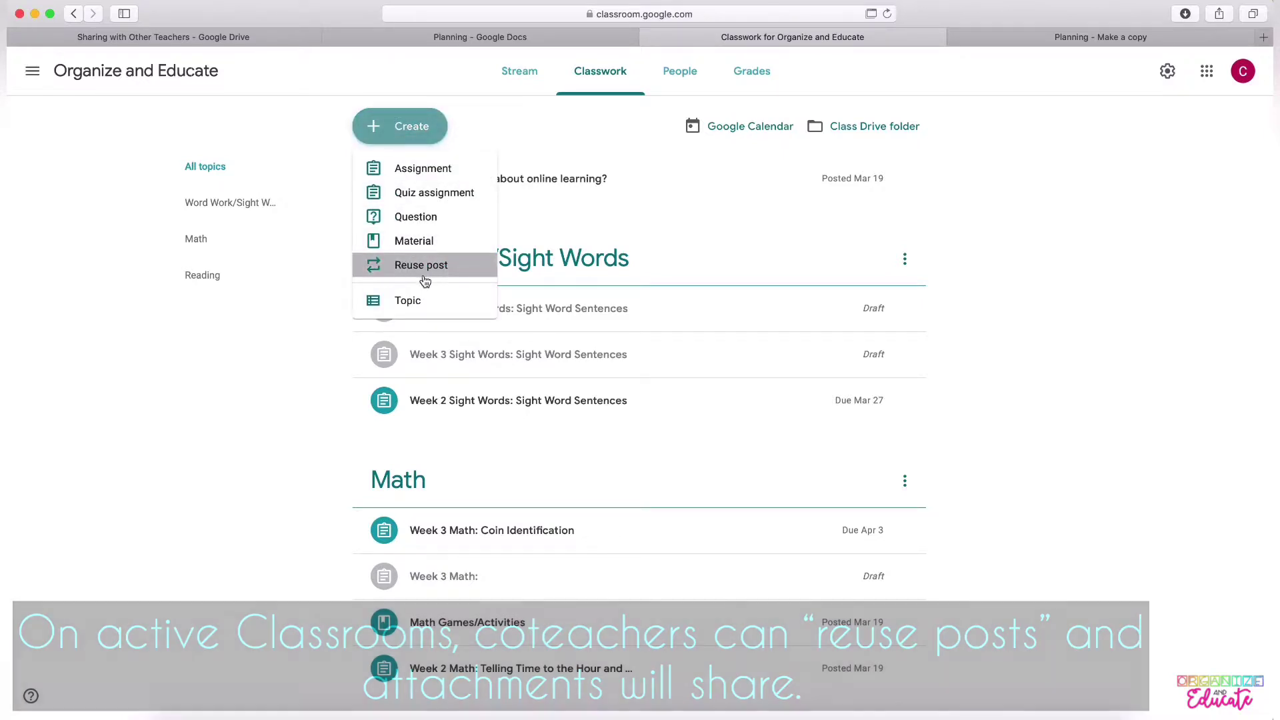
pyautogui.click(424, 277)
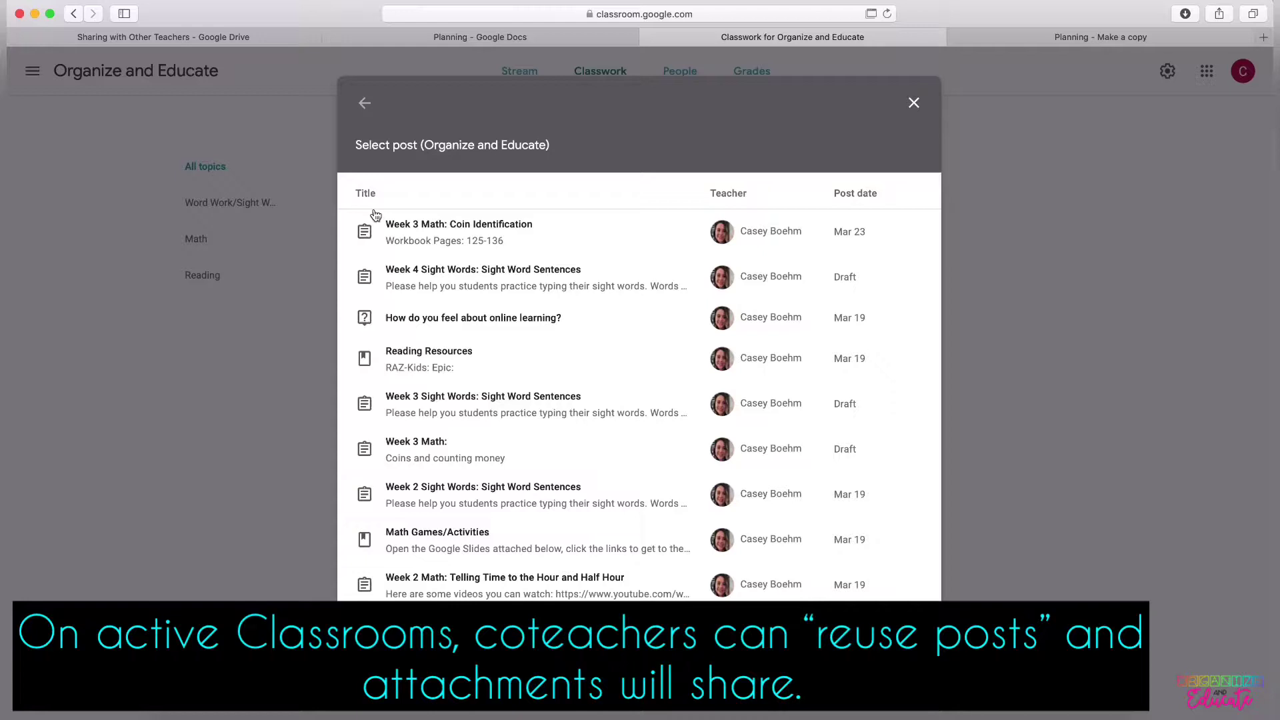
pyautogui.click(365, 104)
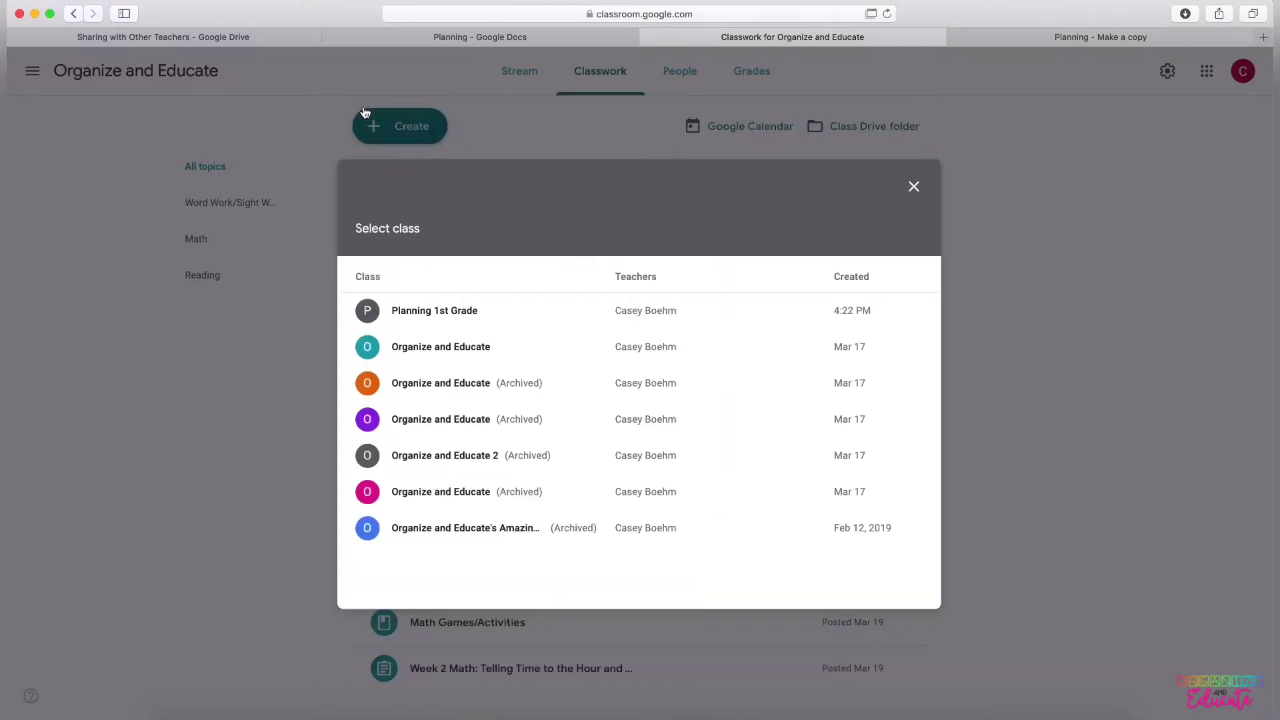
pyautogui.click(438, 314)
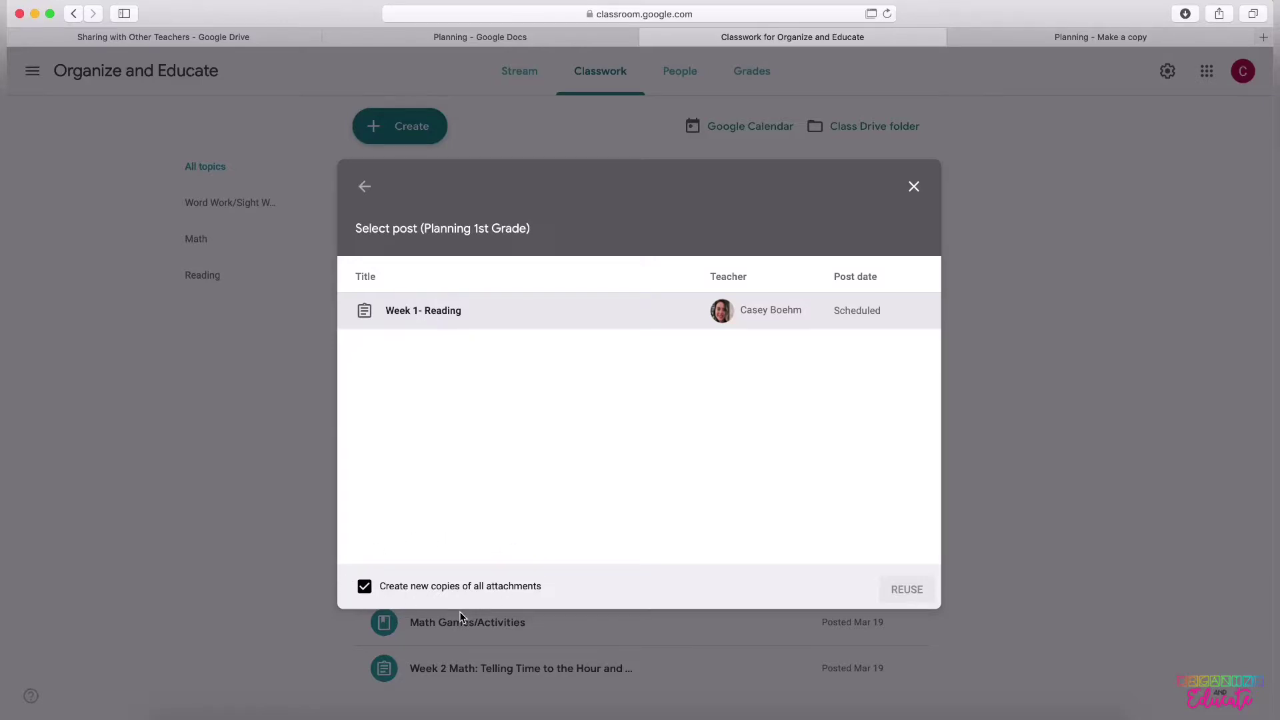
pyautogui.click(417, 313)
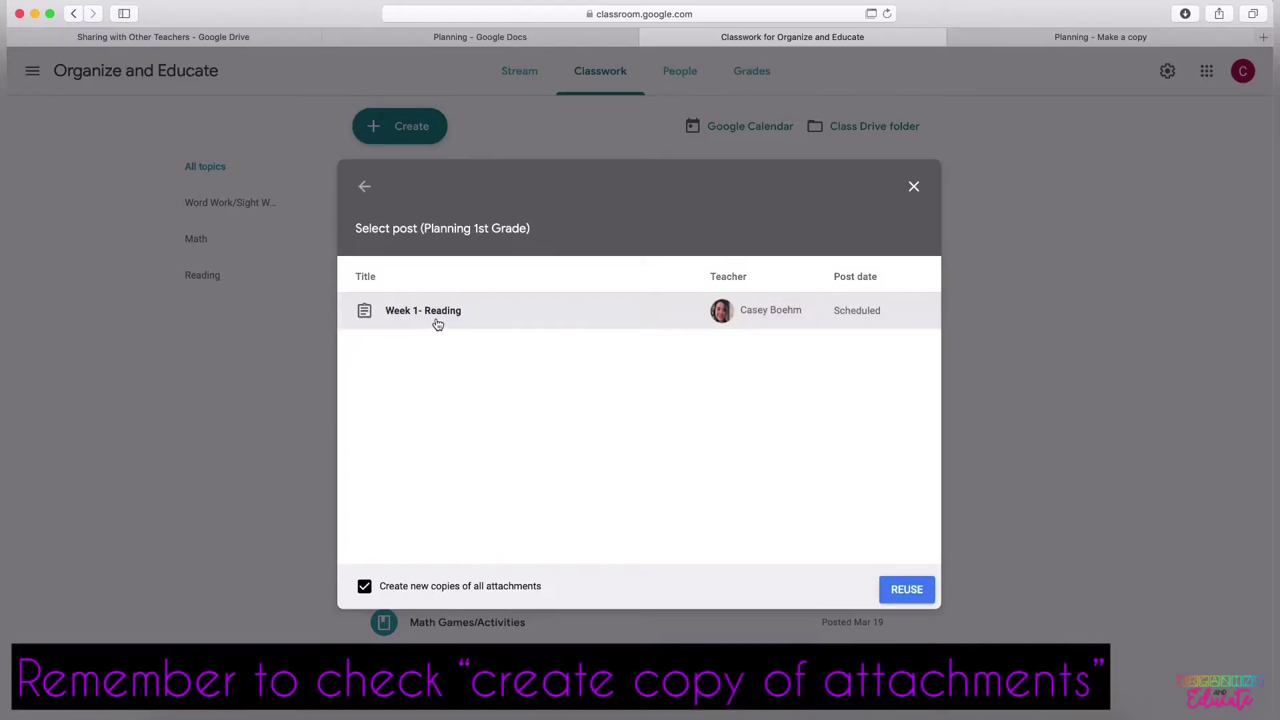
pyautogui.click(919, 592)
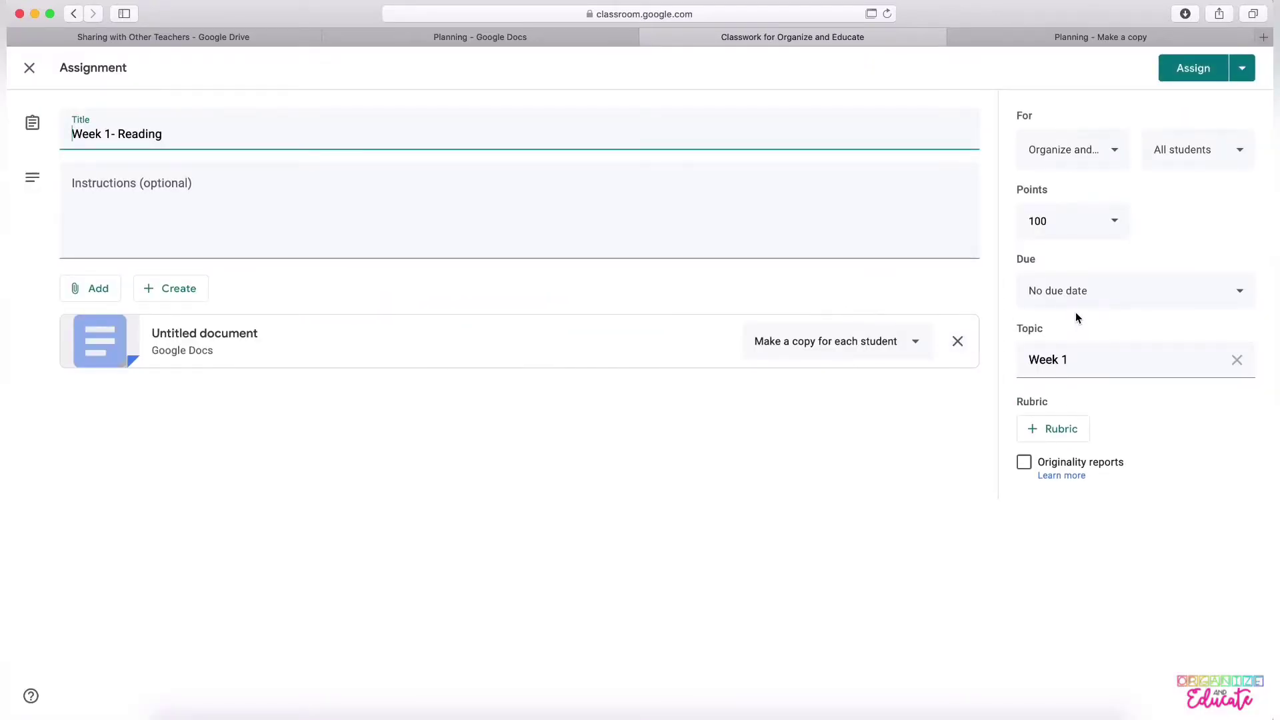
# - Set the reused assignment's due date to Monday, April 13 and its points to Ungraded
pyautogui.click(1122, 309)
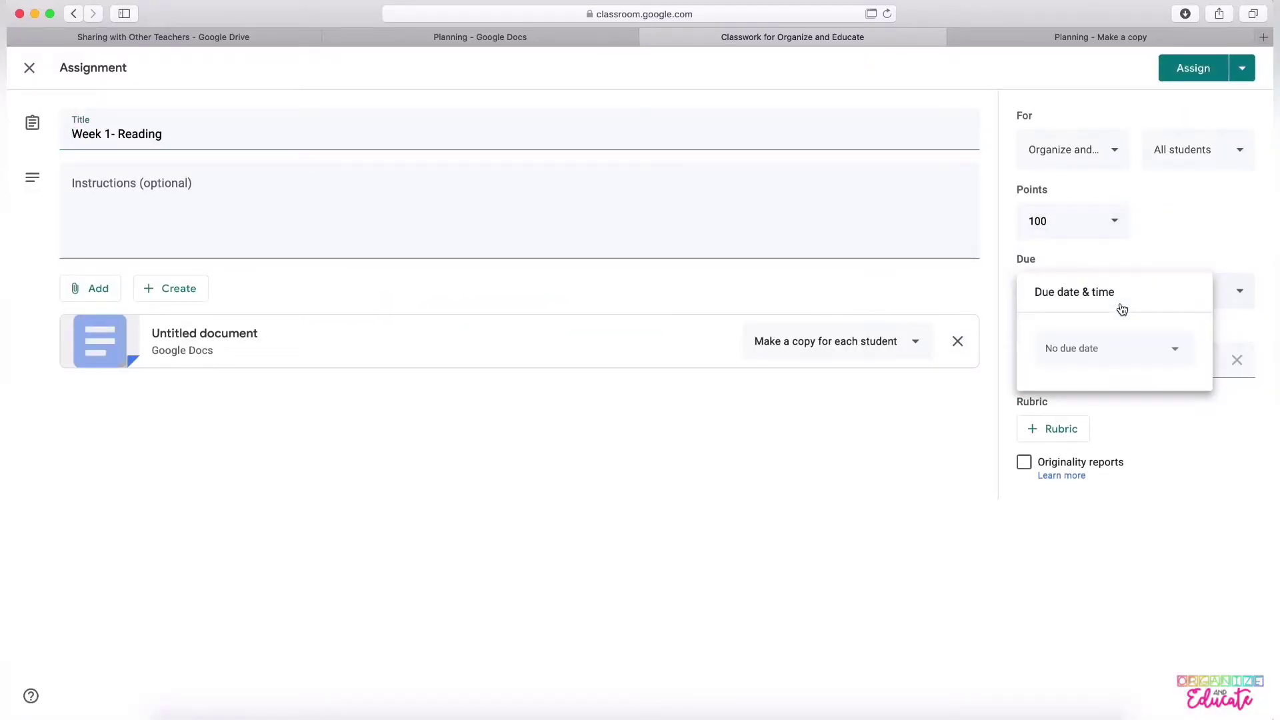
pyautogui.click(1106, 344)
pyautogui.click(1080, 471)
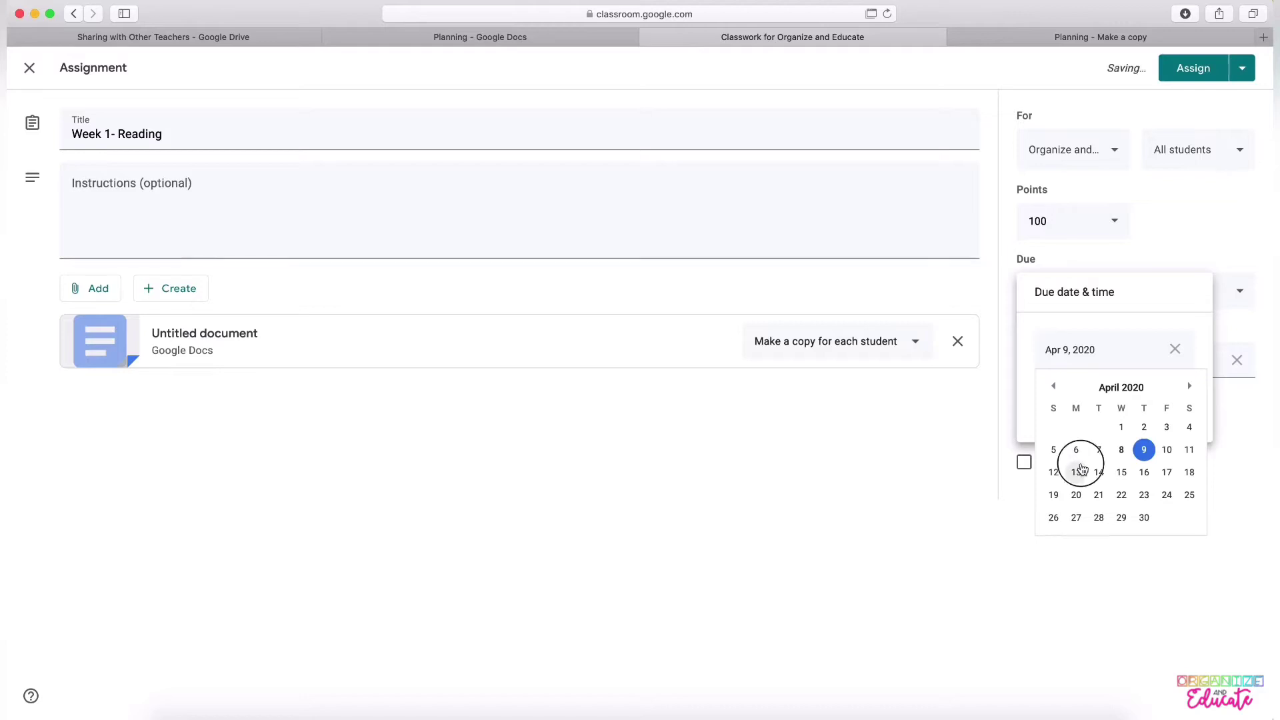
pyautogui.click(1172, 249)
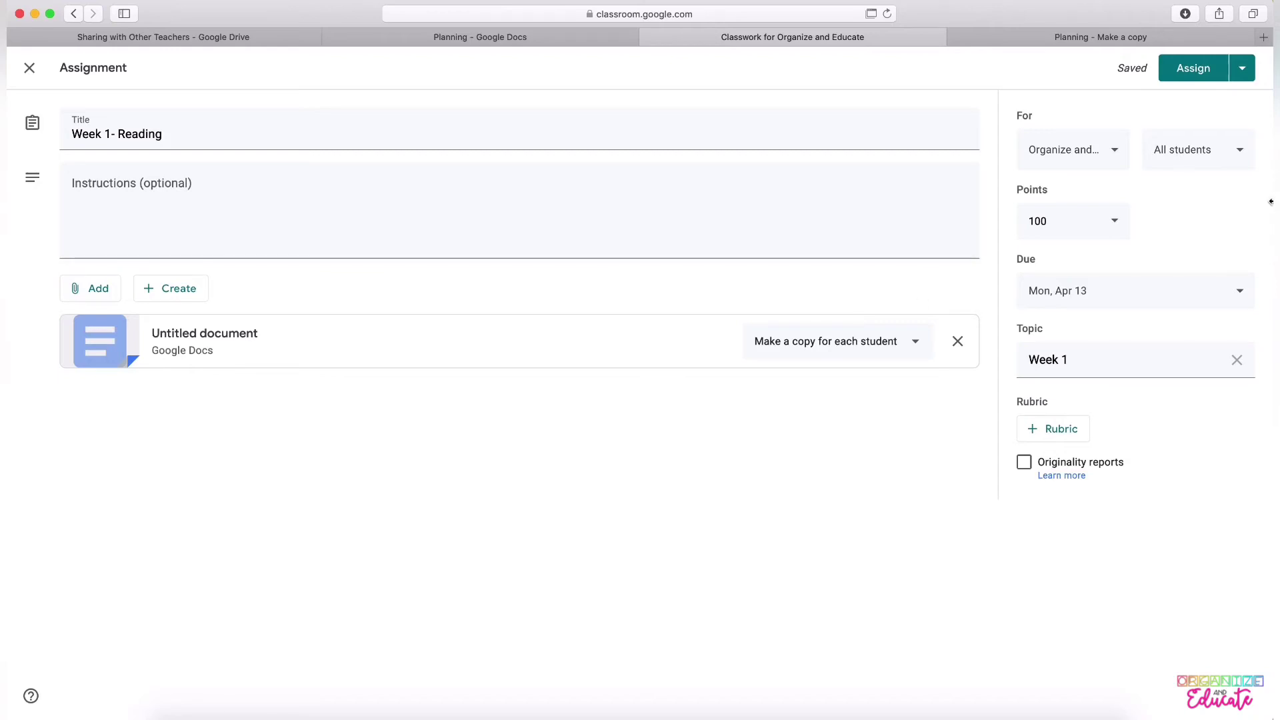
pyautogui.click(1107, 225)
pyautogui.click(1063, 258)
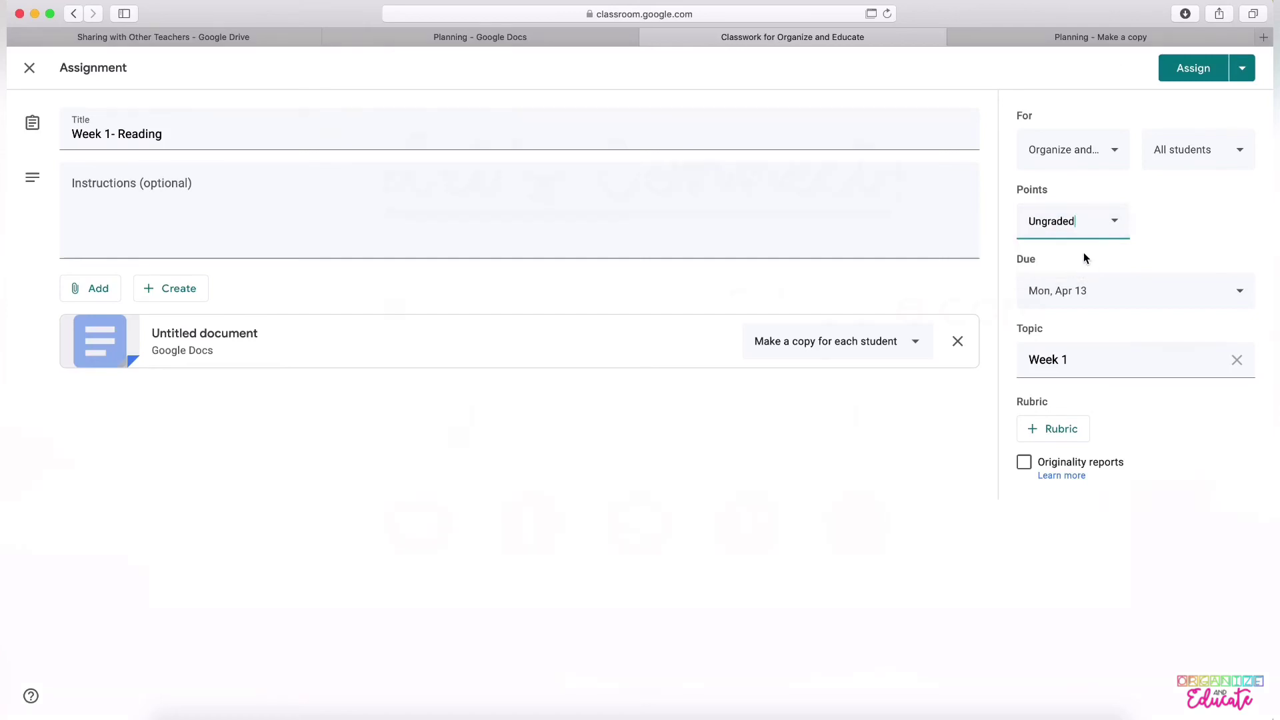